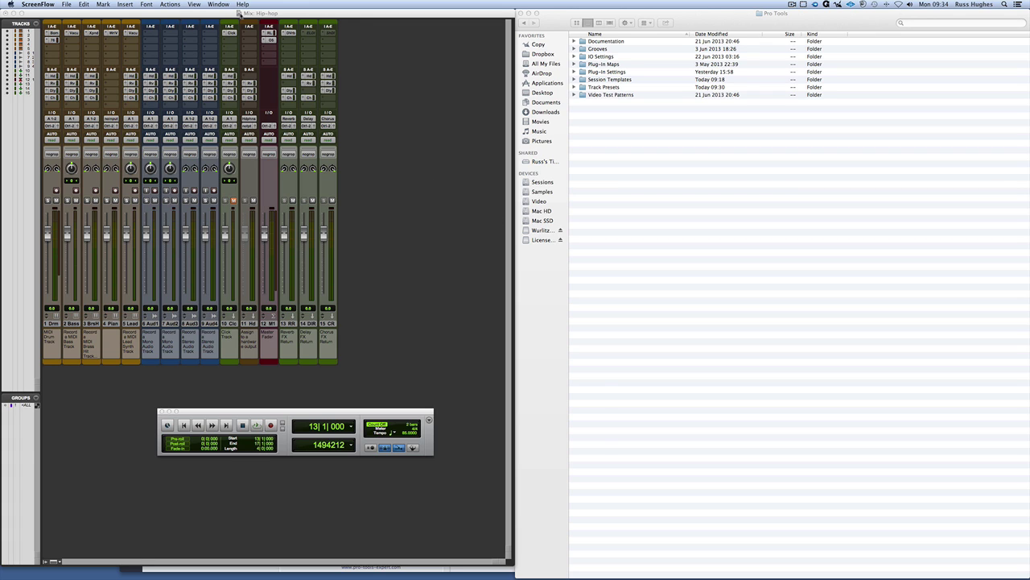
- Add a Master Fader from the Audio 'Master Section' preset, skip Session Notes, then delete it
left_click(239, 14)
left_click(124, 6)
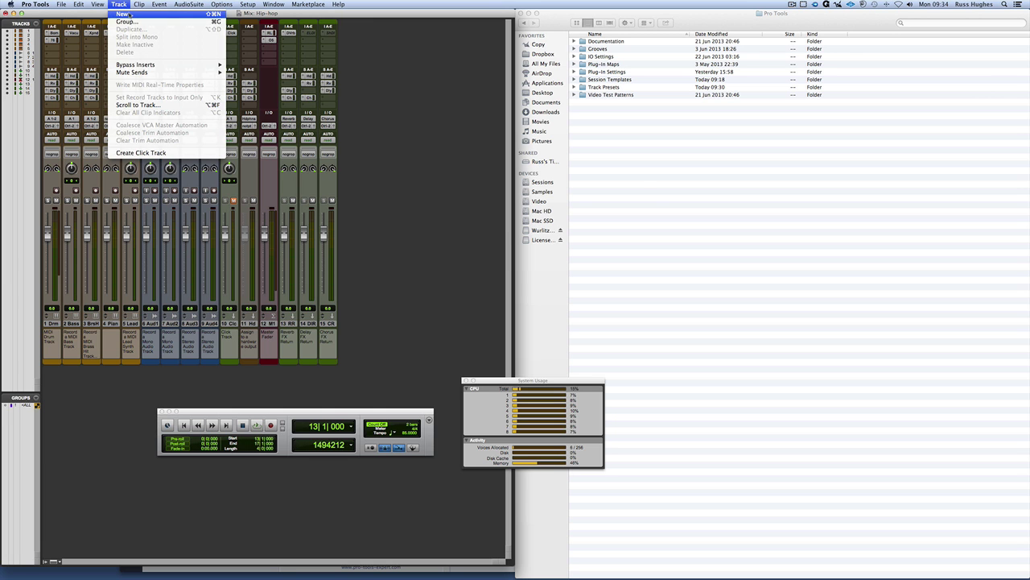
left_click(128, 15)
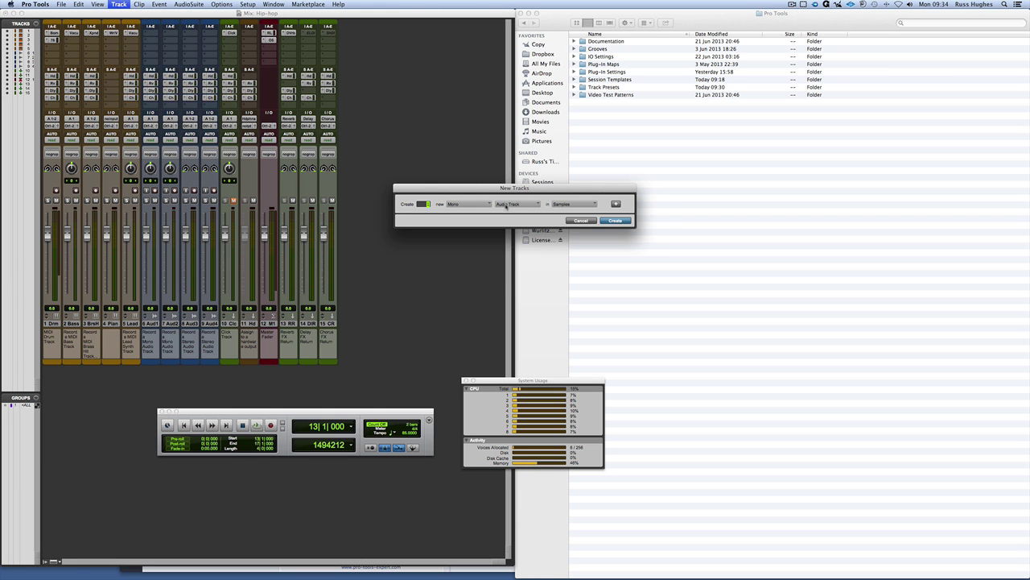
left_click(506, 206)
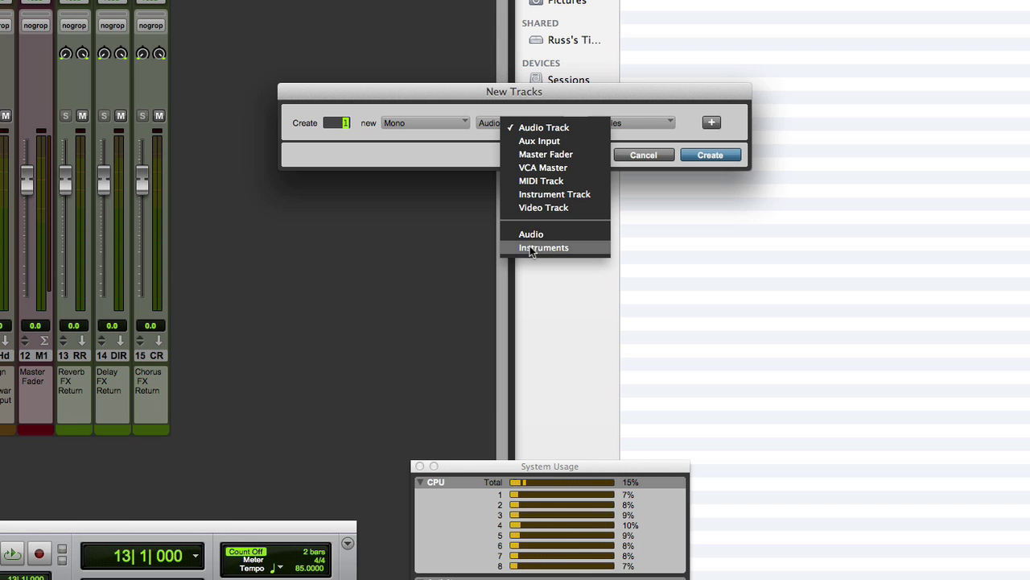
left_click(530, 235)
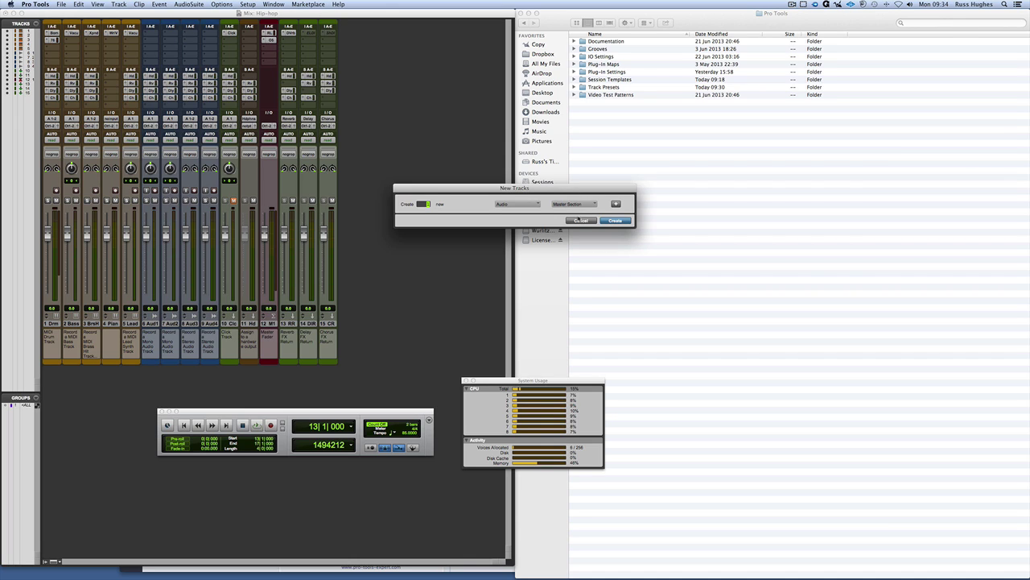
left_click(614, 220)
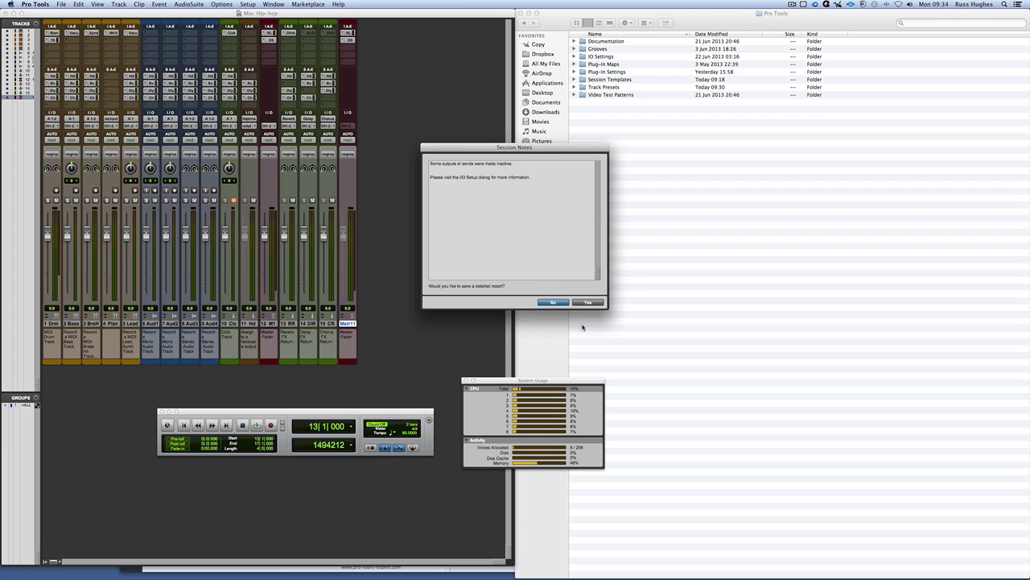
left_click(554, 302)
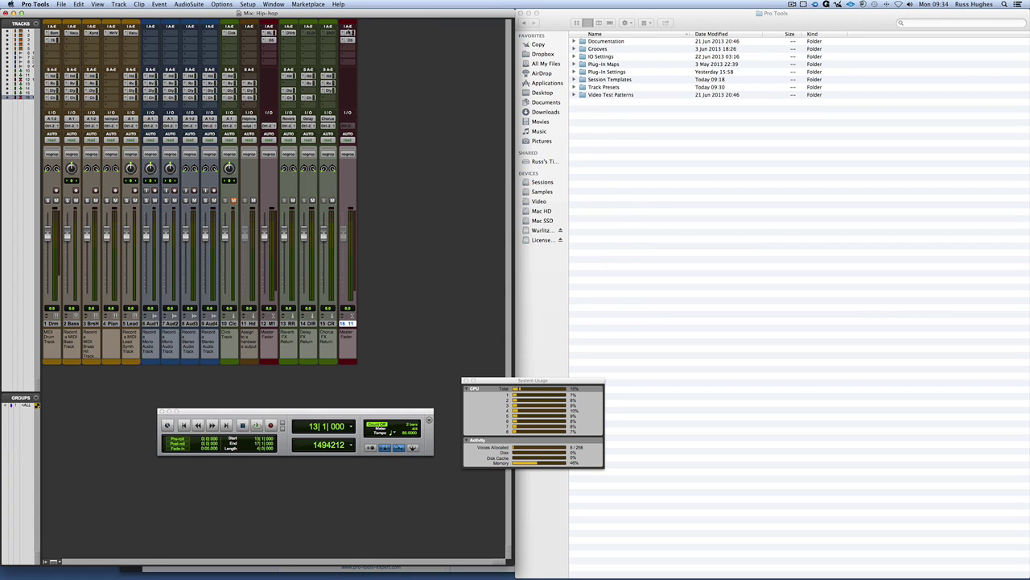
right_click(354, 323)
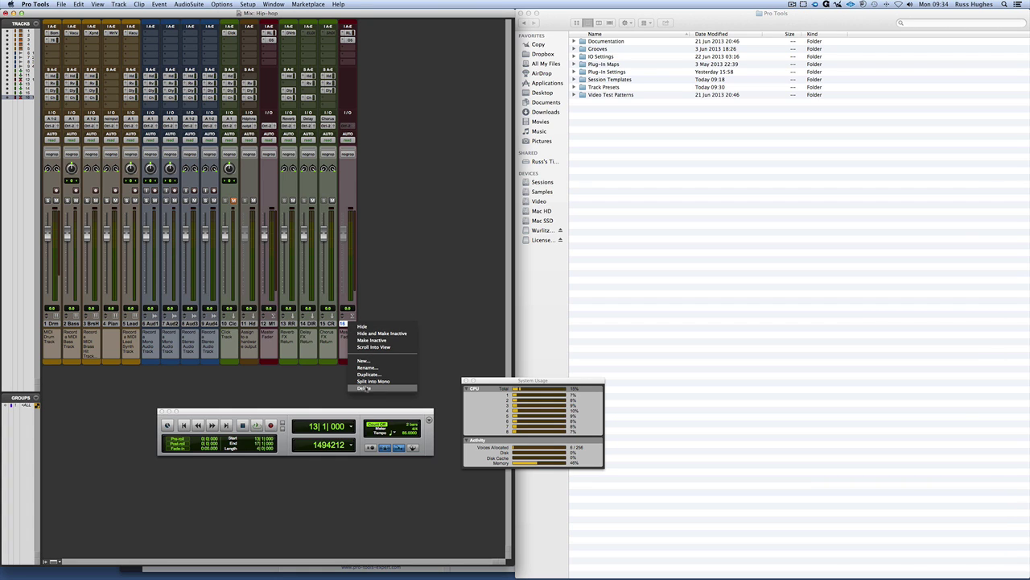
left_click(363, 326)
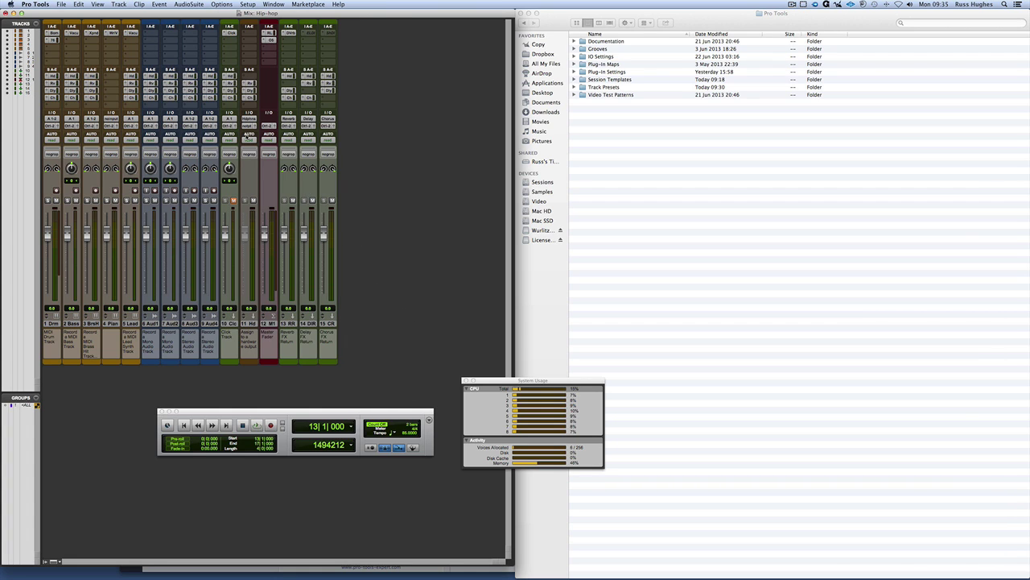
- Create tracks from the Instruments 'Superior Drummer Multi' preset, adding drum tracks 16–27
left_click(112, 5)
left_click(122, 15)
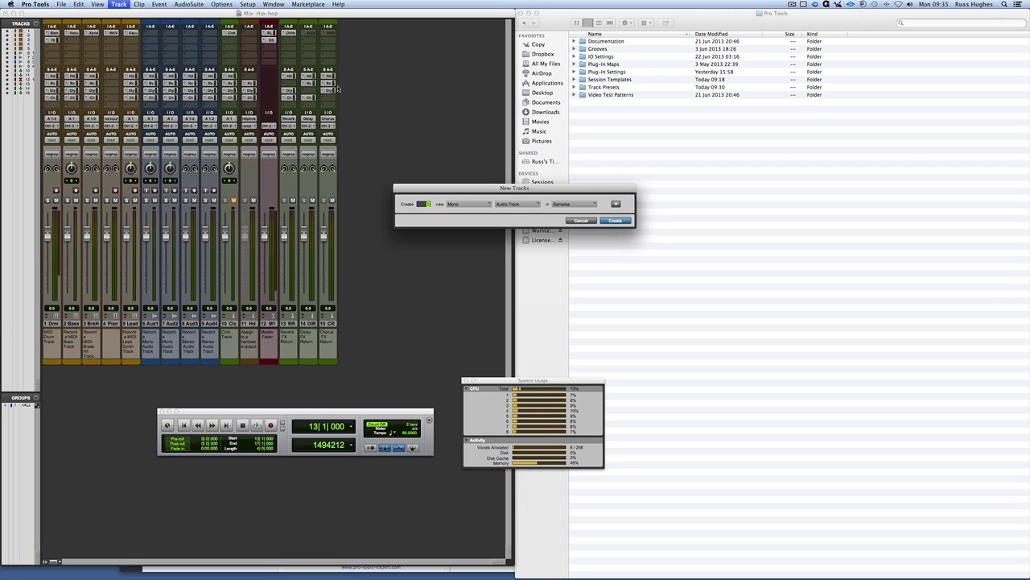
left_click(515, 207)
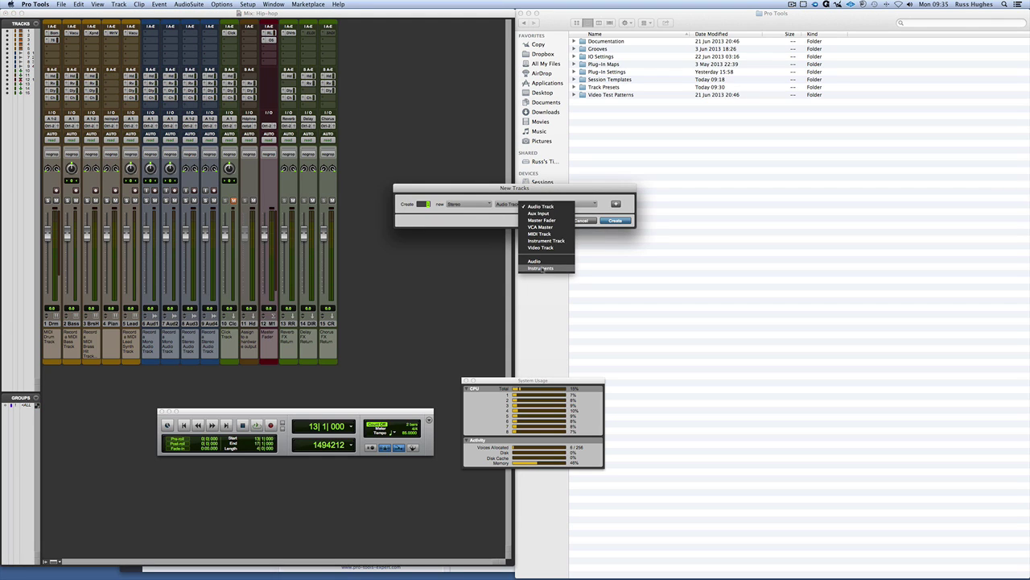
left_click(581, 215)
left_click(583, 205)
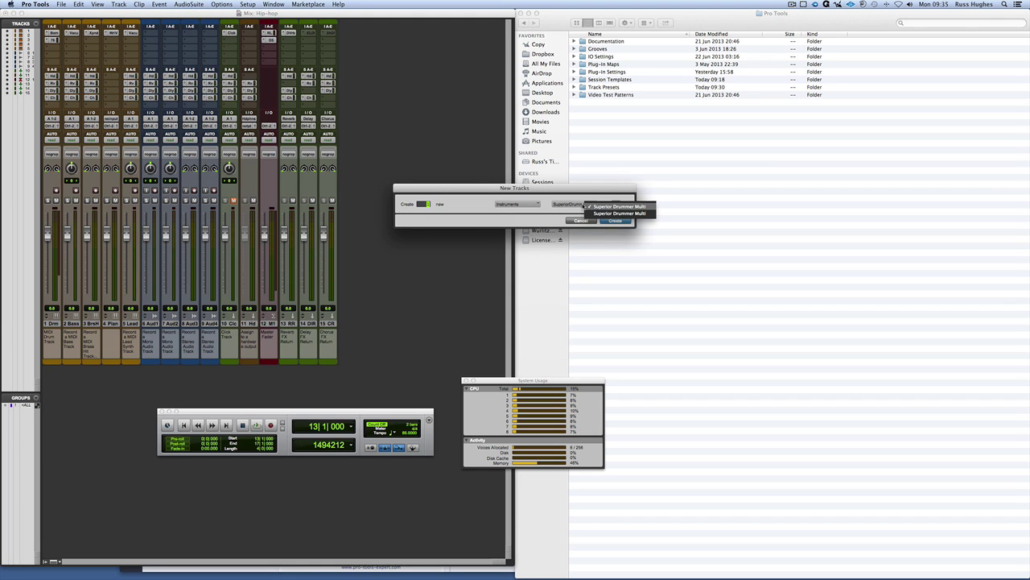
left_click(619, 214)
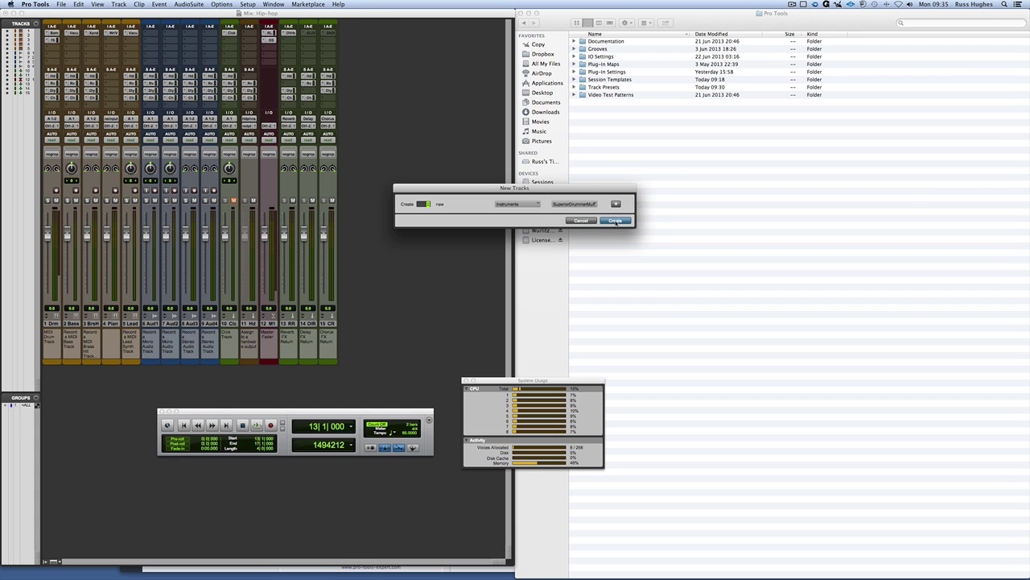
left_click(616, 222)
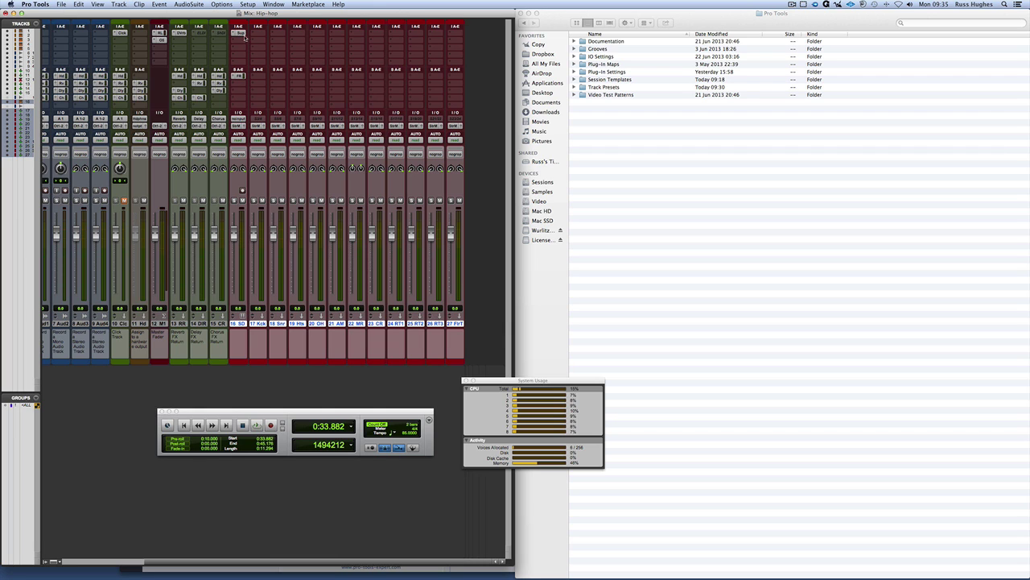
- Open Superior Drummer and preview the Ballad Swing 4/4 Verse groove, Variation 01
left_click(239, 33)
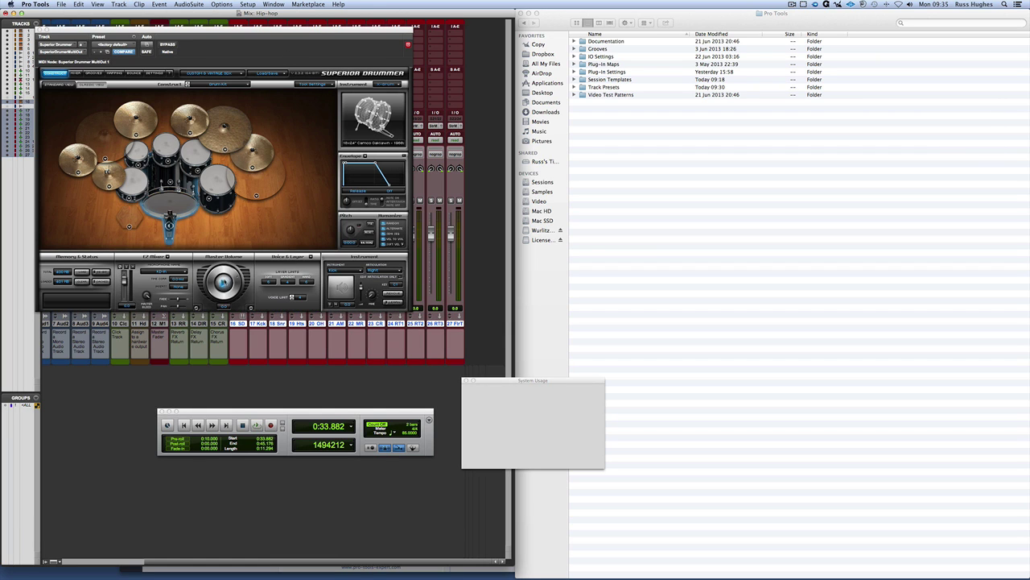
left_click(95, 72)
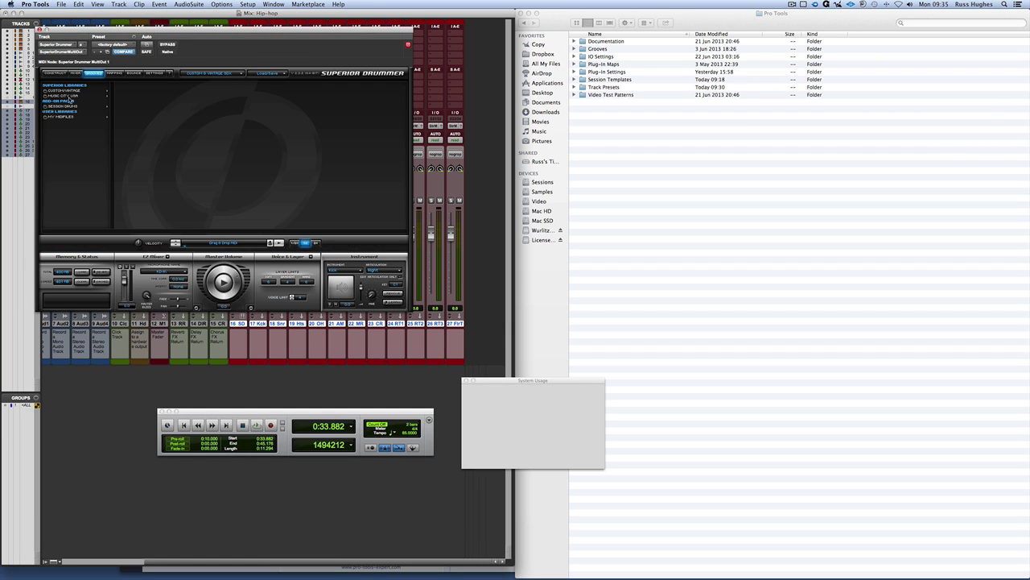
left_click(129, 111)
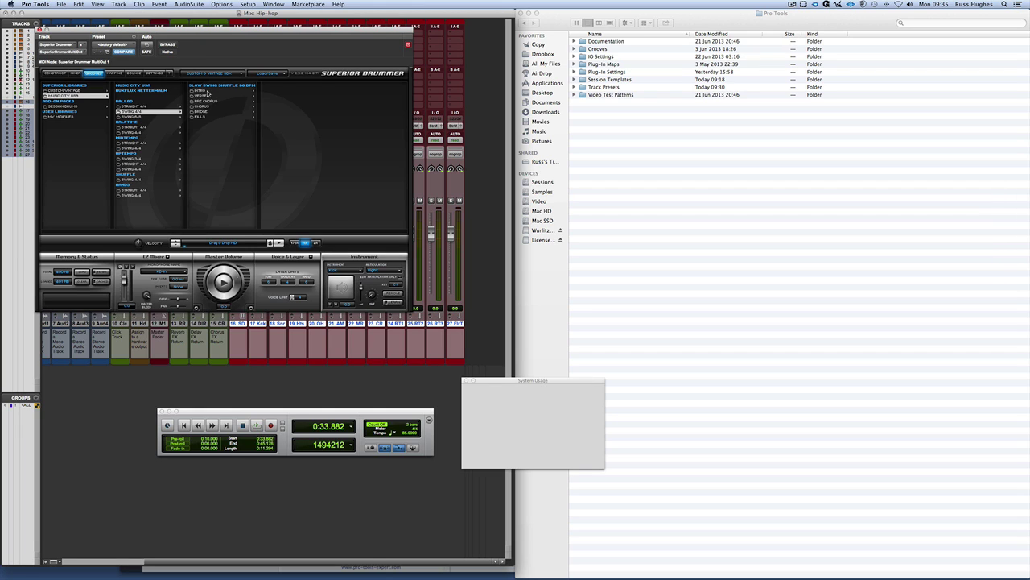
left_click(207, 95)
left_click(287, 86)
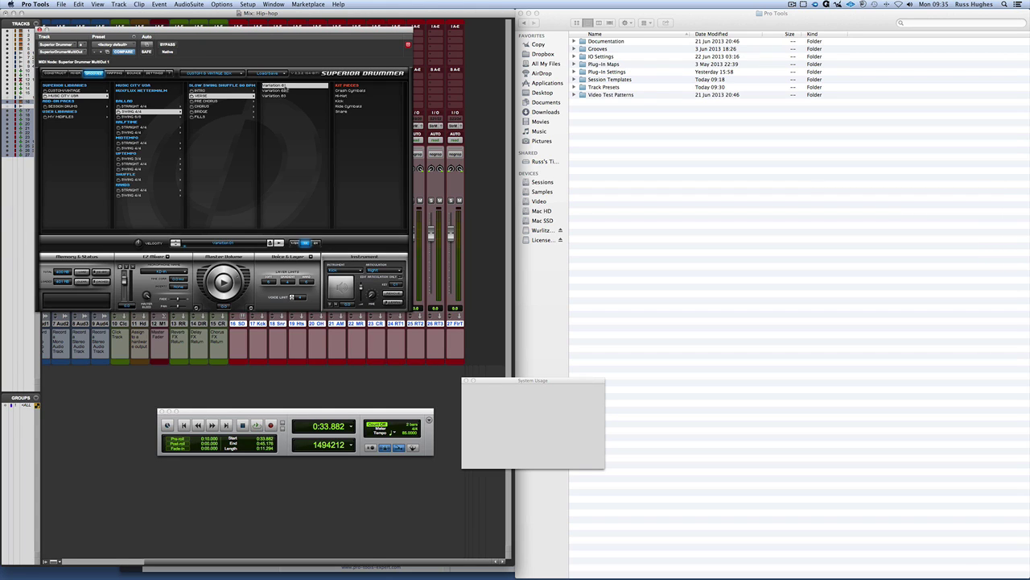
left_click(226, 287)
- Move the Superior Drummer window right and check track 17's input choices without changing them
left_click_drag(56, 32, 530, 118)
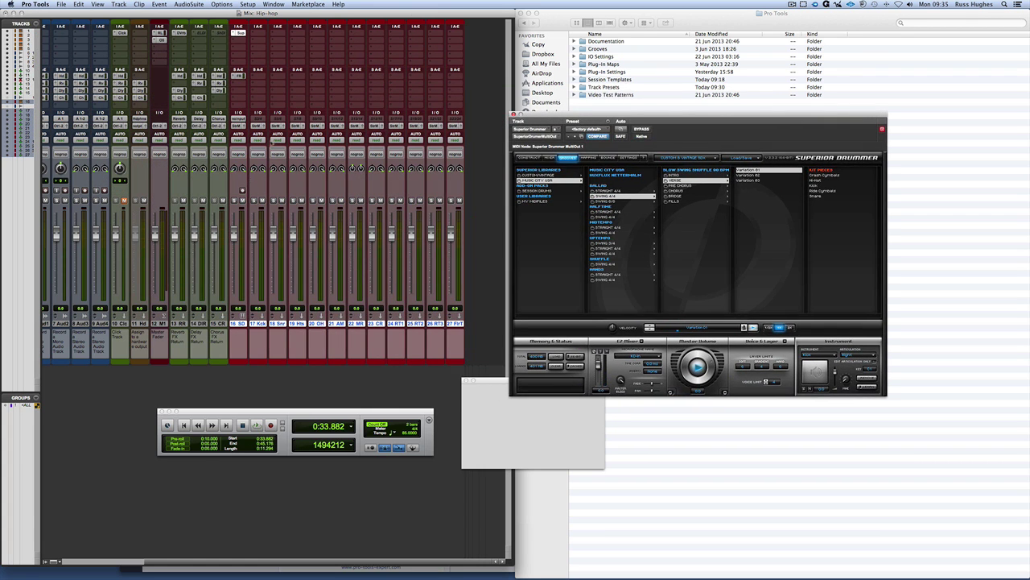
left_click(260, 119)
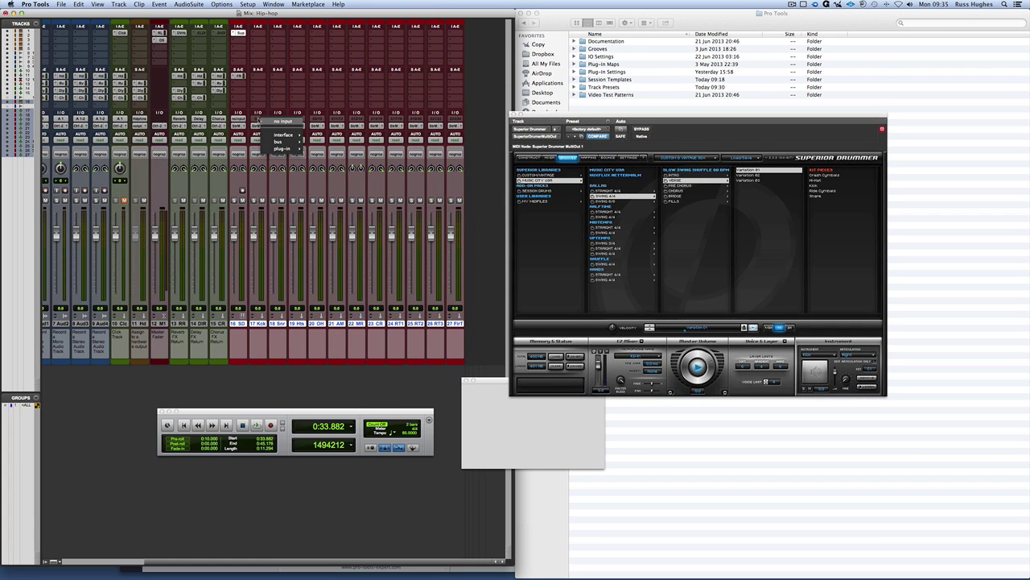
left_click(532, 142)
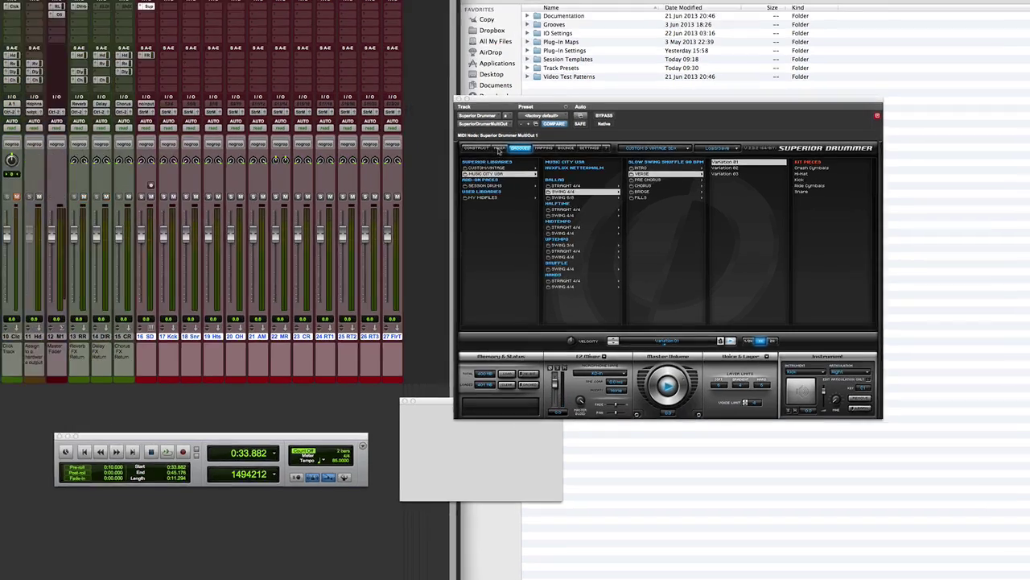
- Show Superior Drummer's Mixer and cascade the drum track inputs from MultiOut S3/4 onward
left_click(550, 157)
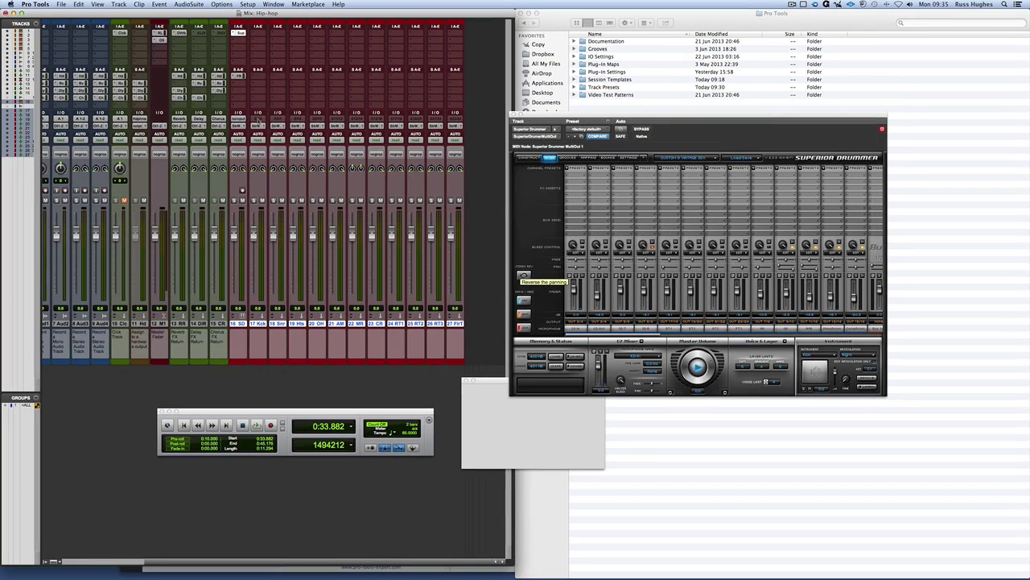
left_click(256, 122)
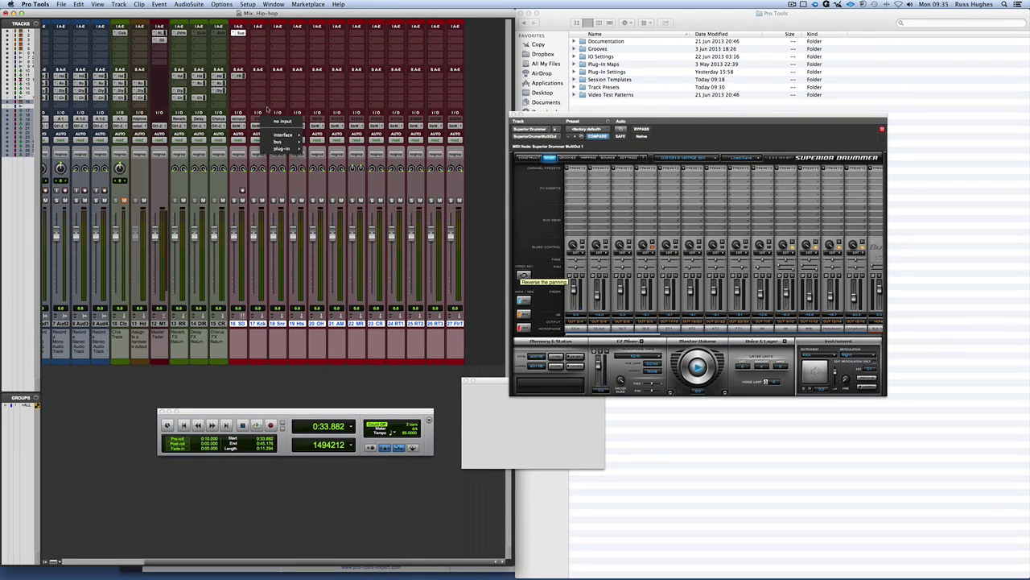
left_click(260, 114)
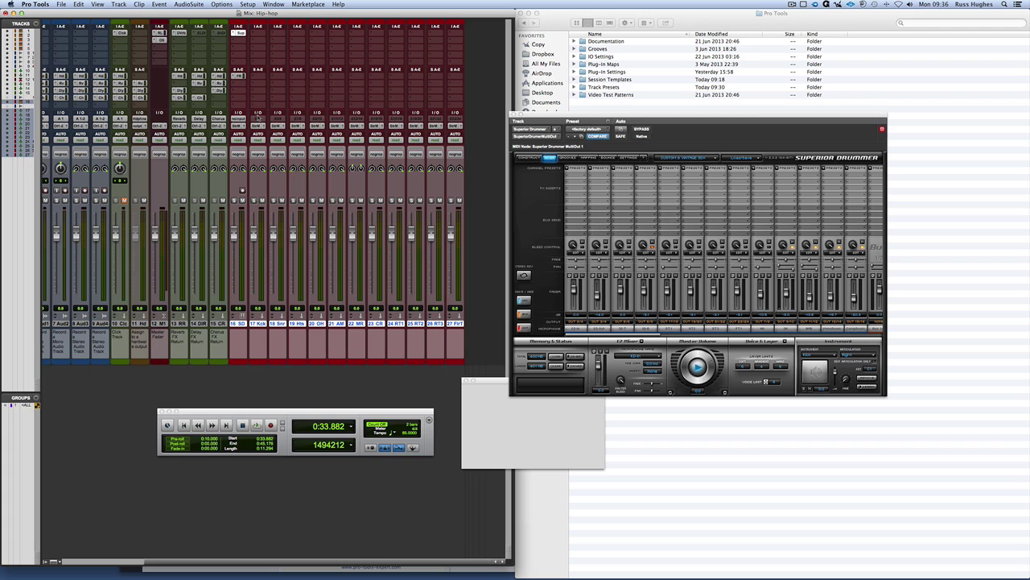
left_click(260, 121)
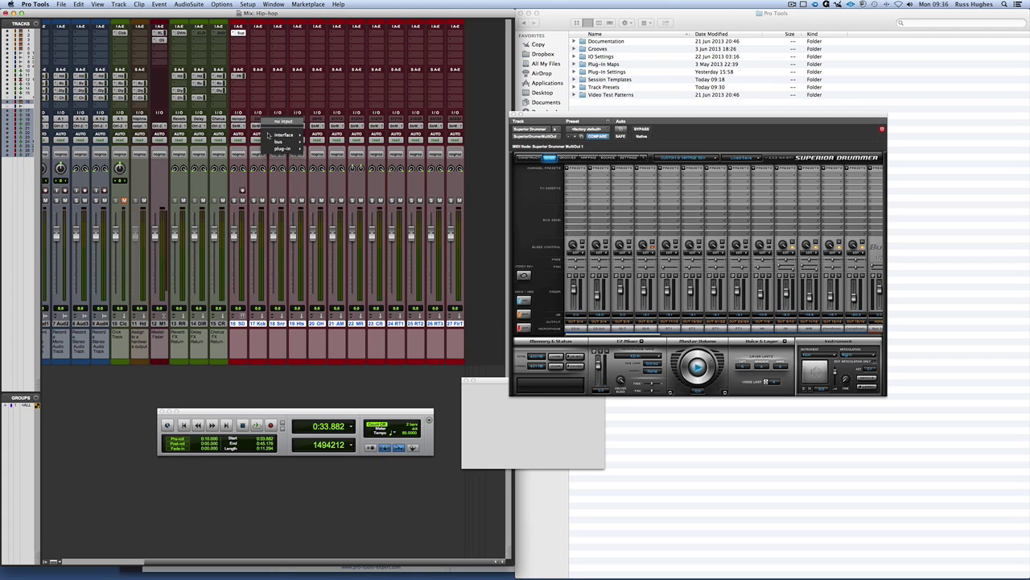
mouse_move(286, 149)
mouse_move(386, 150)
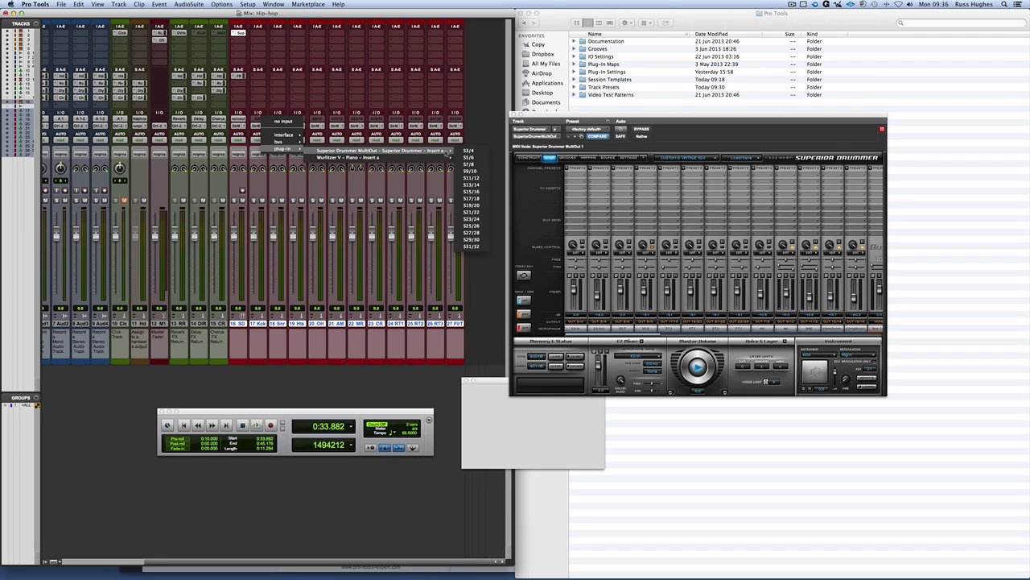
left_click(467, 150, "alt+super")
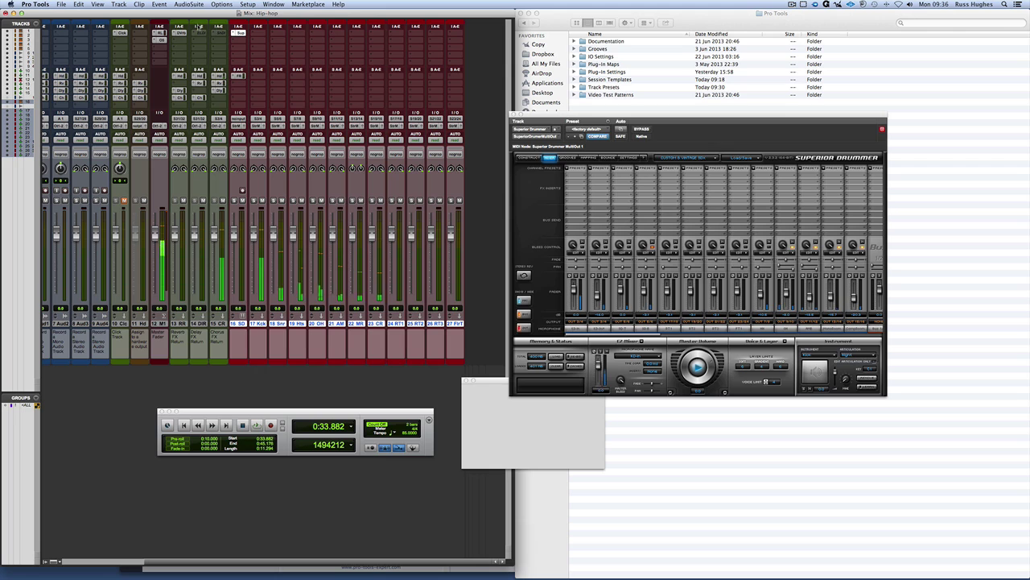
- Close the Superior Drummer window, reopening and closing it once more
left_click(513, 115)
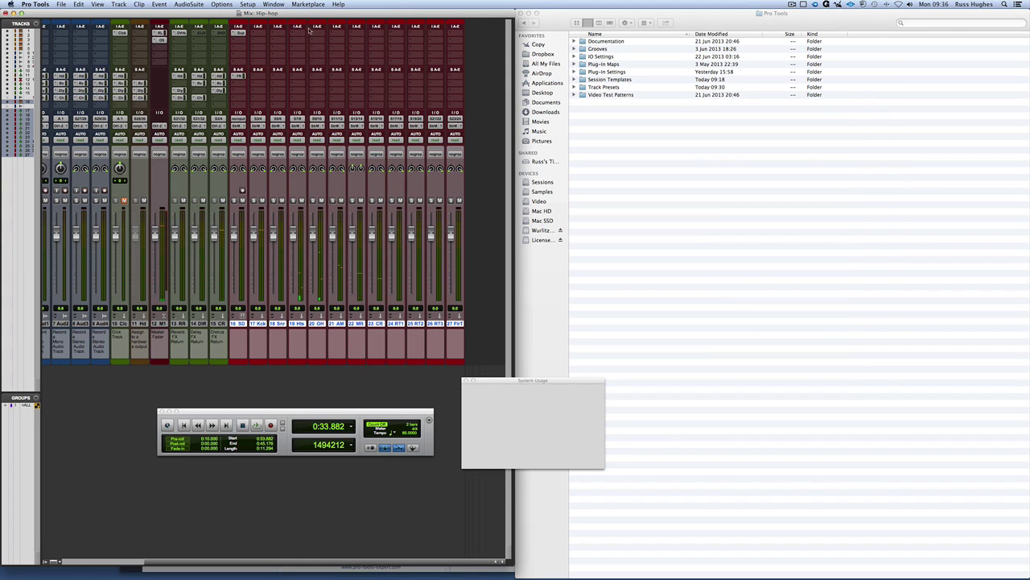
left_click(238, 32)
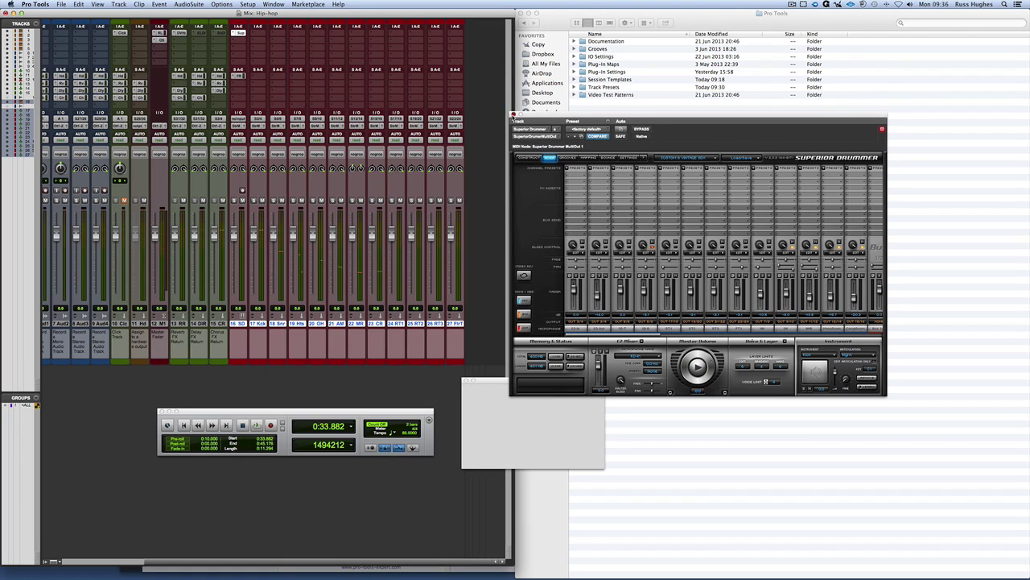
left_click(514, 115)
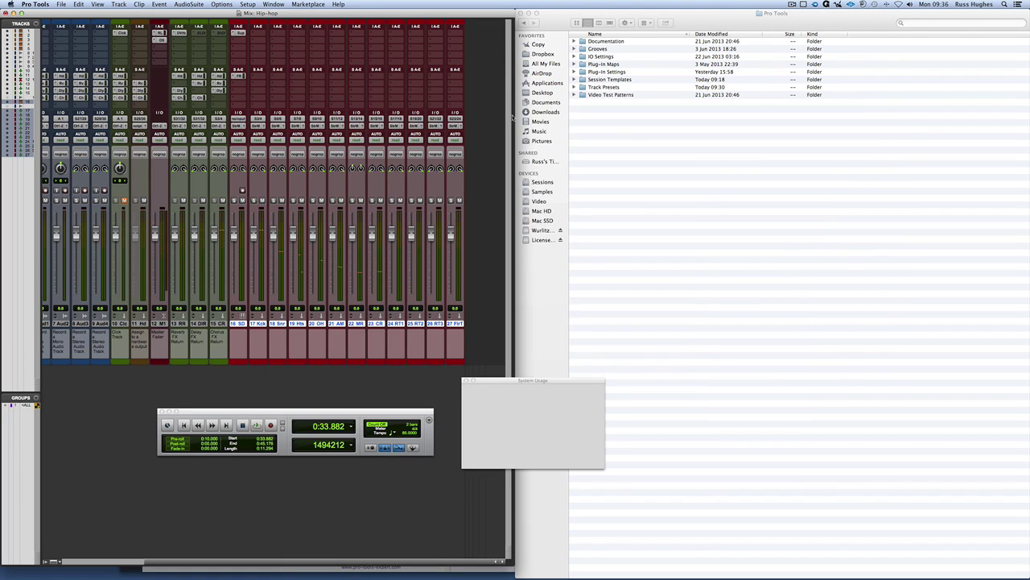
- Close System Usage and expand Finder's Track Presets folder to show its Audio and Instruments presets
left_click(466, 380)
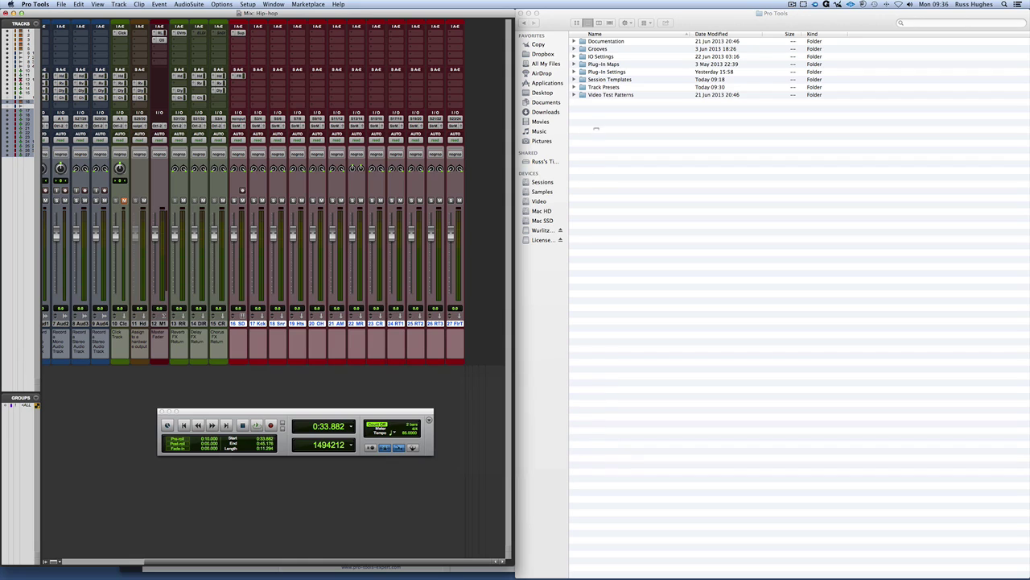
left_click(747, 13)
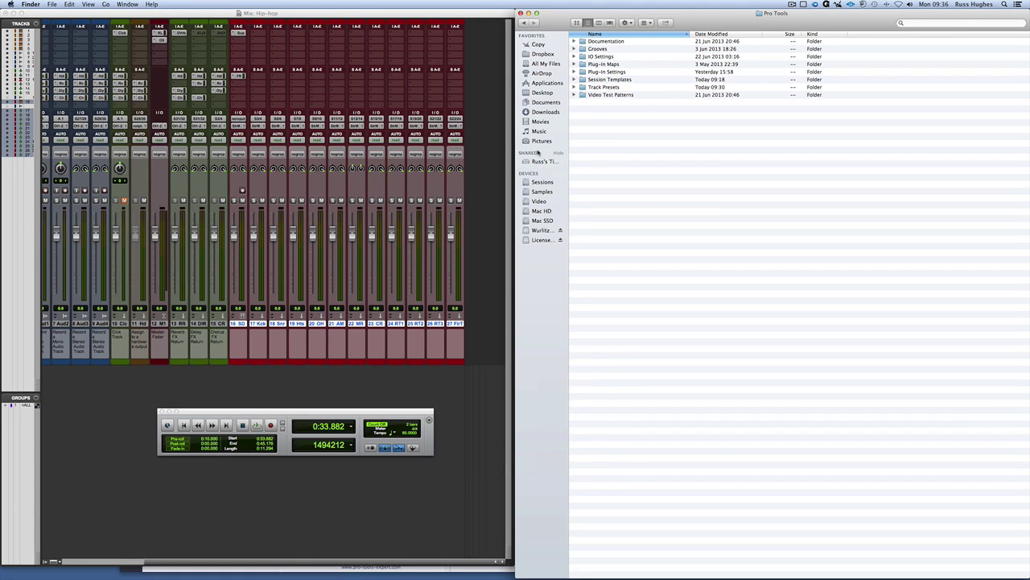
left_click(761, 14, "super")
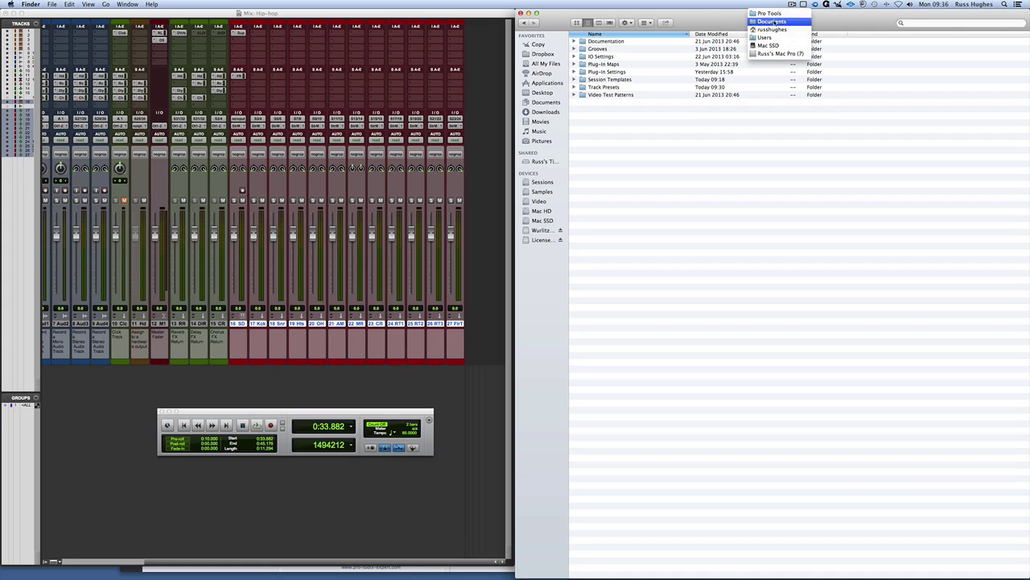
left_click(717, 15)
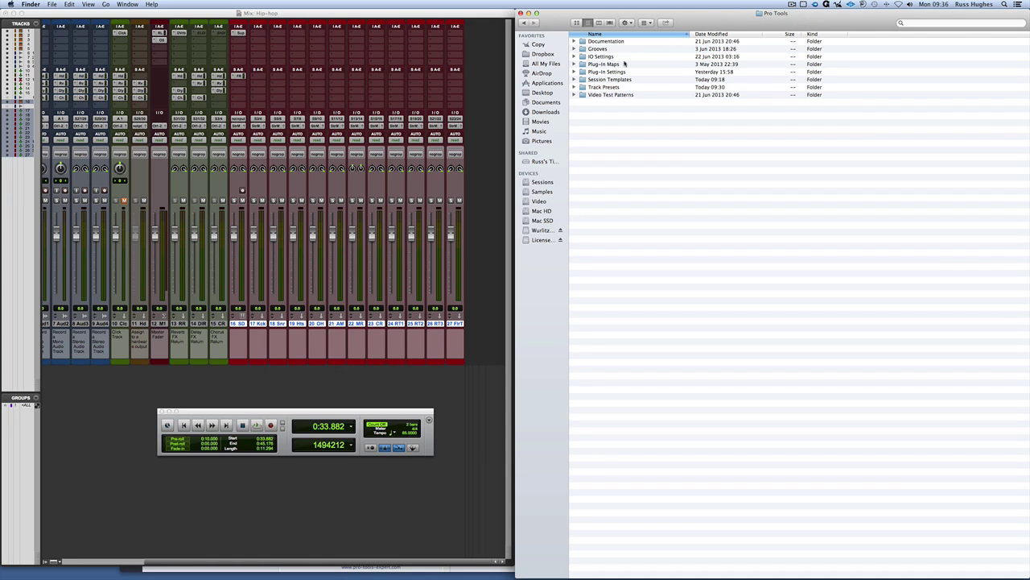
left_click(575, 87, "alt")
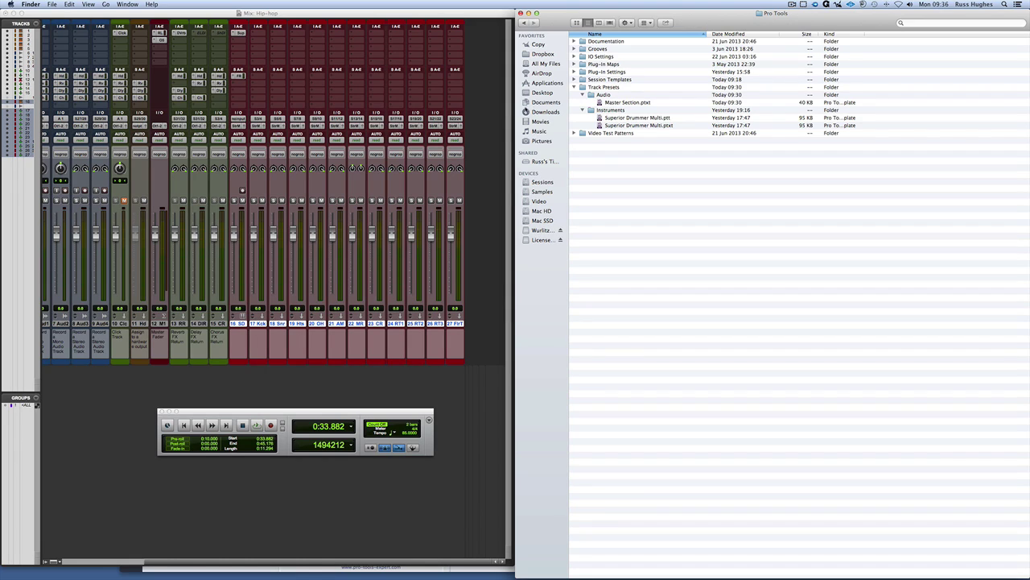
left_click(499, 112)
scroll(310, 176, "left", 5)
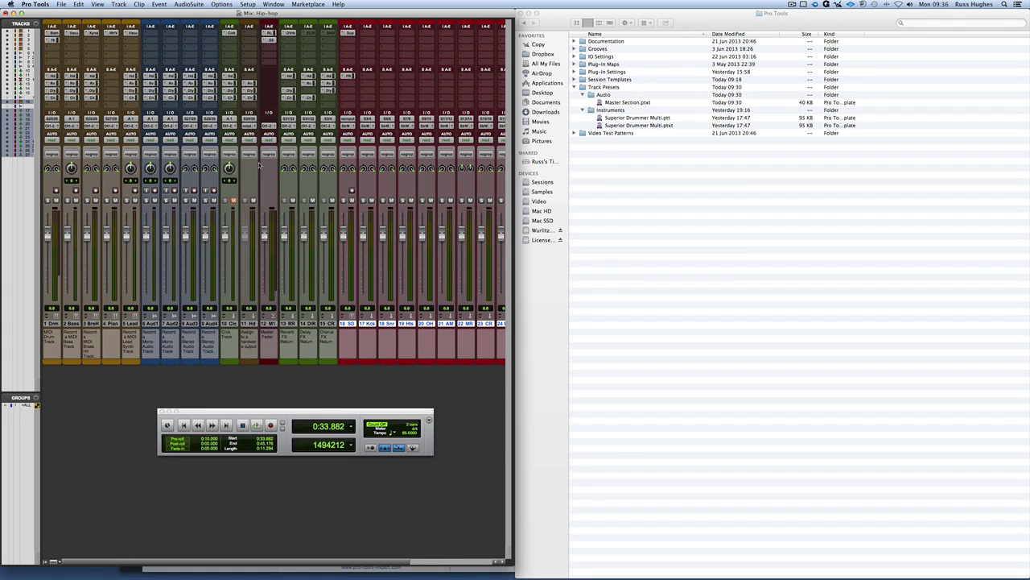
- Check the Drm track's BF76 Peak Limiter, then select only the Drm track
left_click(51, 40)
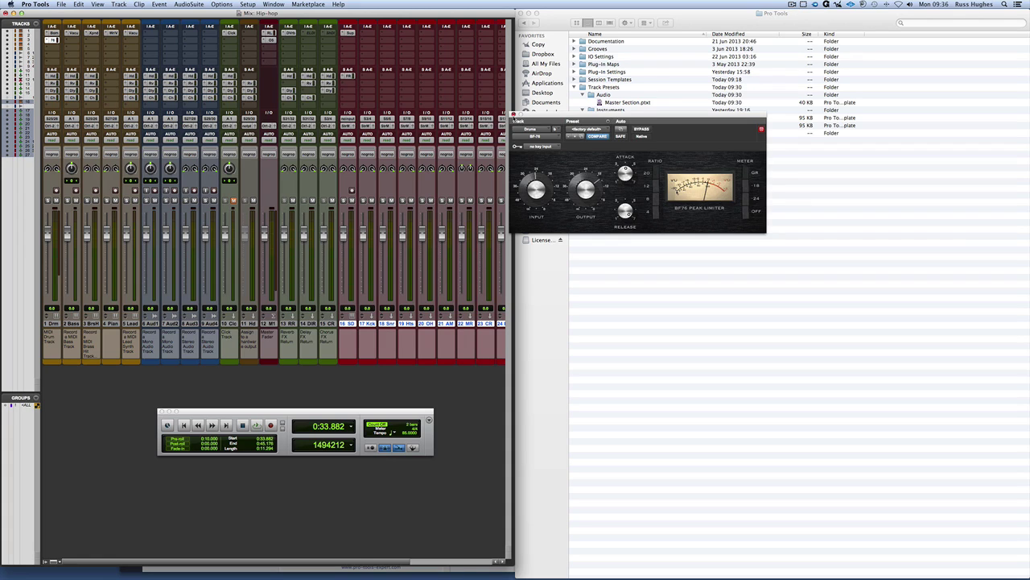
left_click(515, 116)
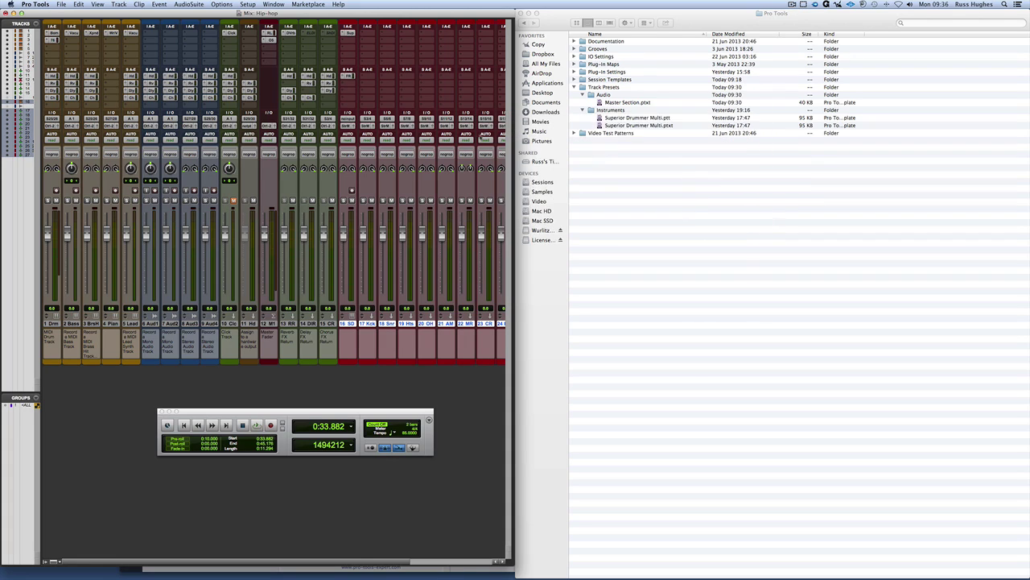
left_click(50, 324)
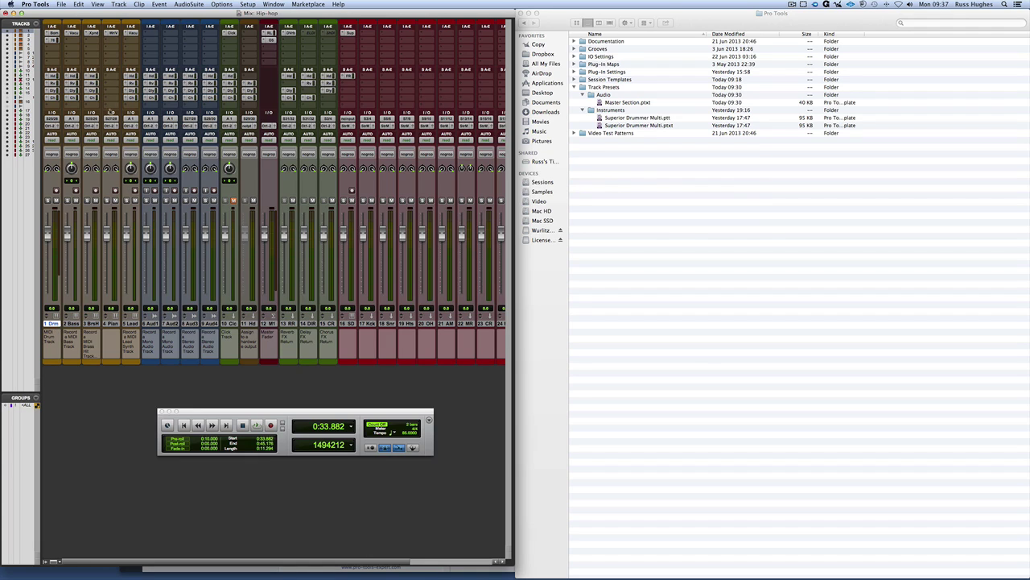
- Export Drm as a new session named 'Beat Crush' into Track Presets/Instruments
left_click(62, 5)
mouse_move(100, 120)
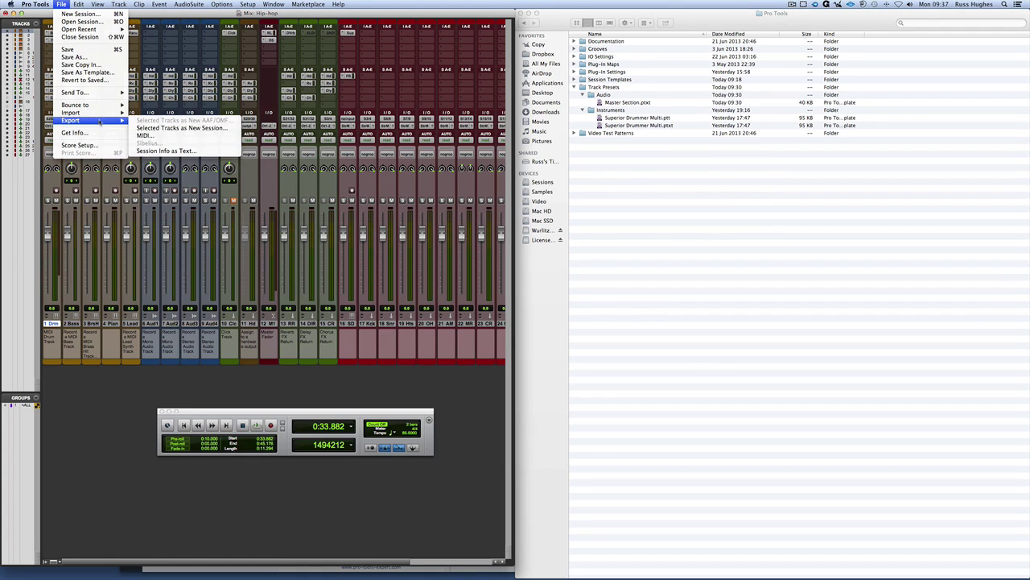
left_click(181, 127)
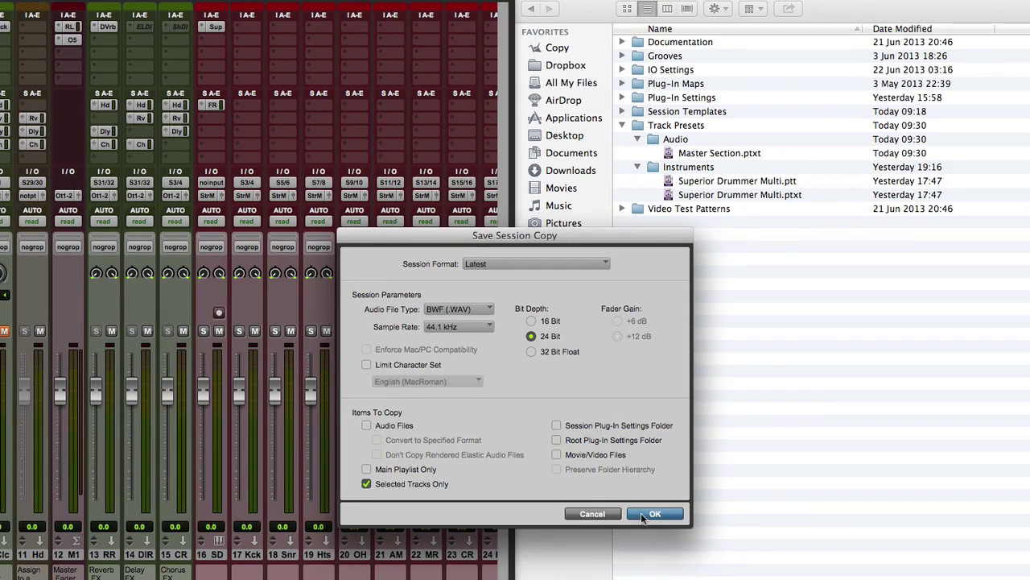
left_click(636, 451)
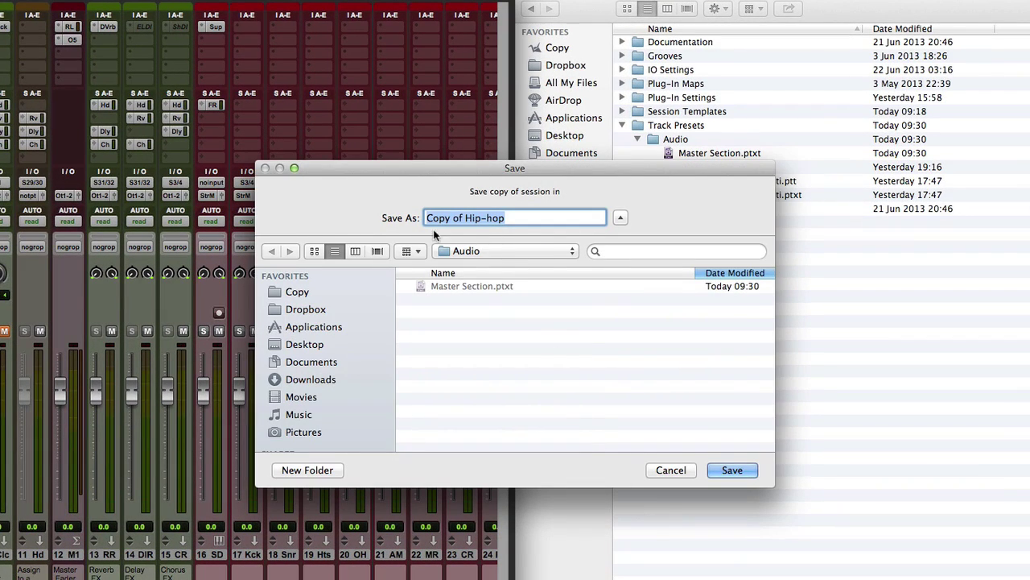
left_click(480, 253)
left_click(476, 267)
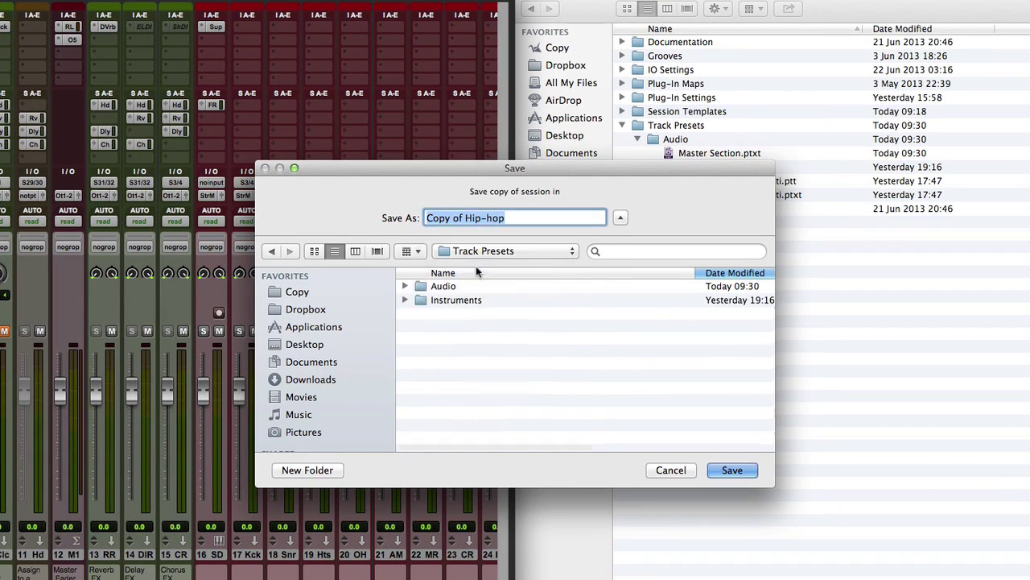
double_click(439, 299)
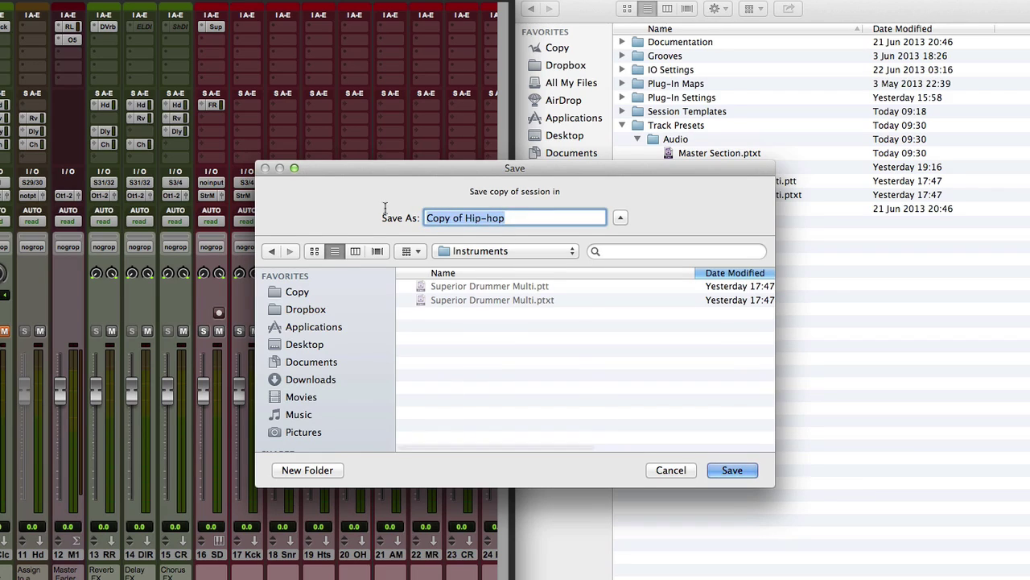
type("Be")
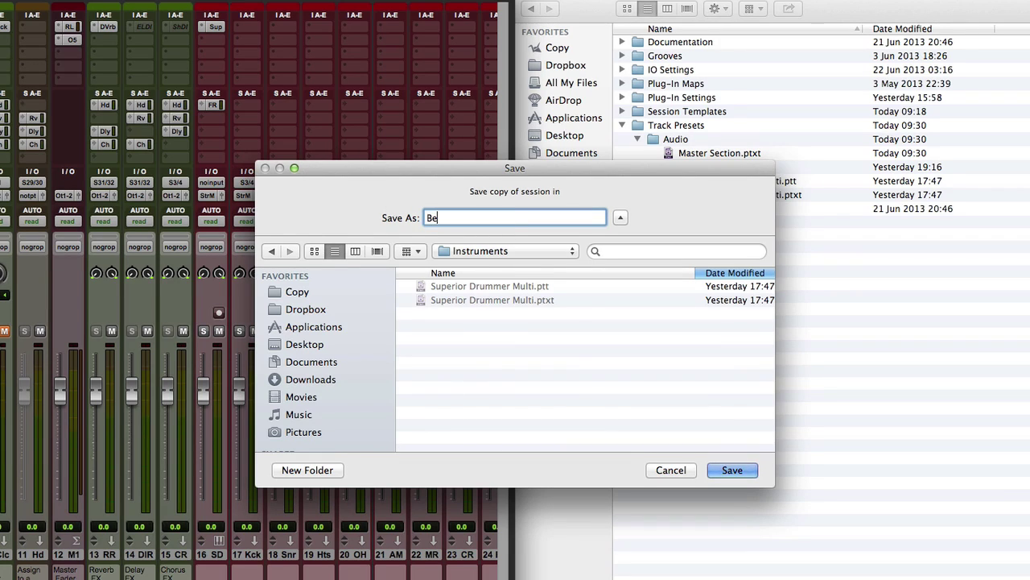
type("at Crush")
key("Return")
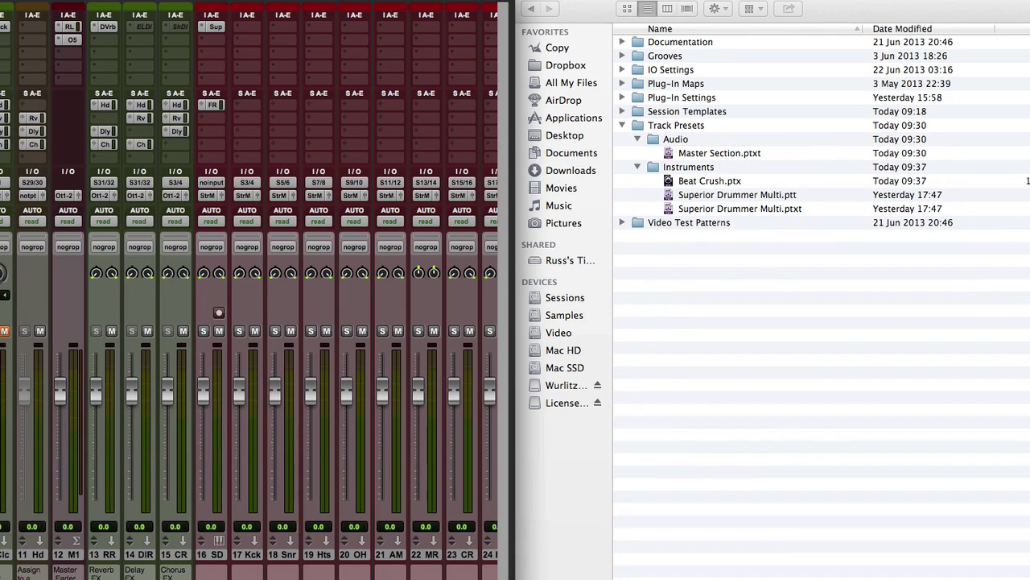
- Rename Beat Crush.ptx to Beat Crush.ptxt in Finder, confirming the .ptxt extension
left_click(742, 185)
left_click(734, 183)
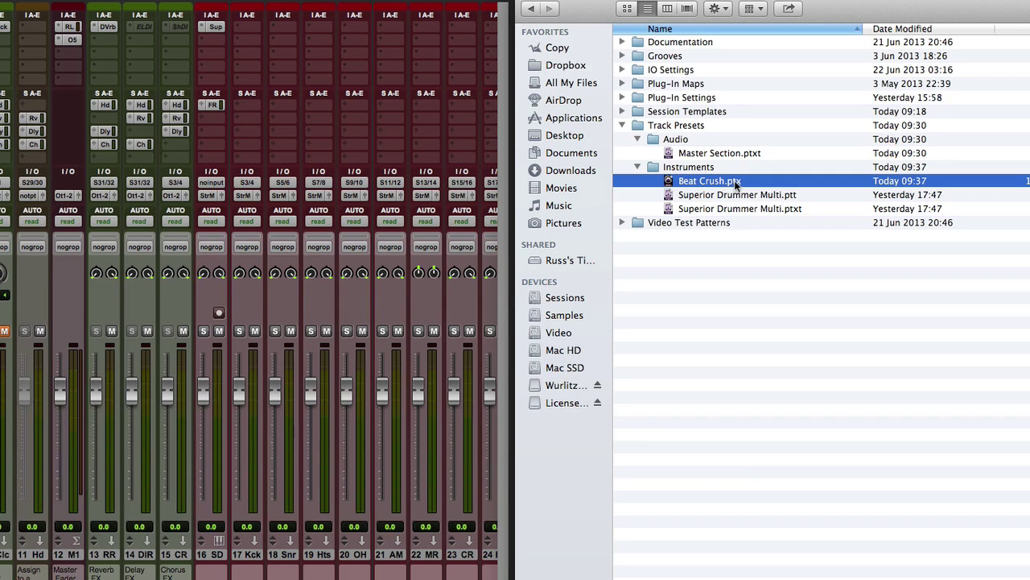
left_click(708, 181)
left_click(743, 181)
type("t")
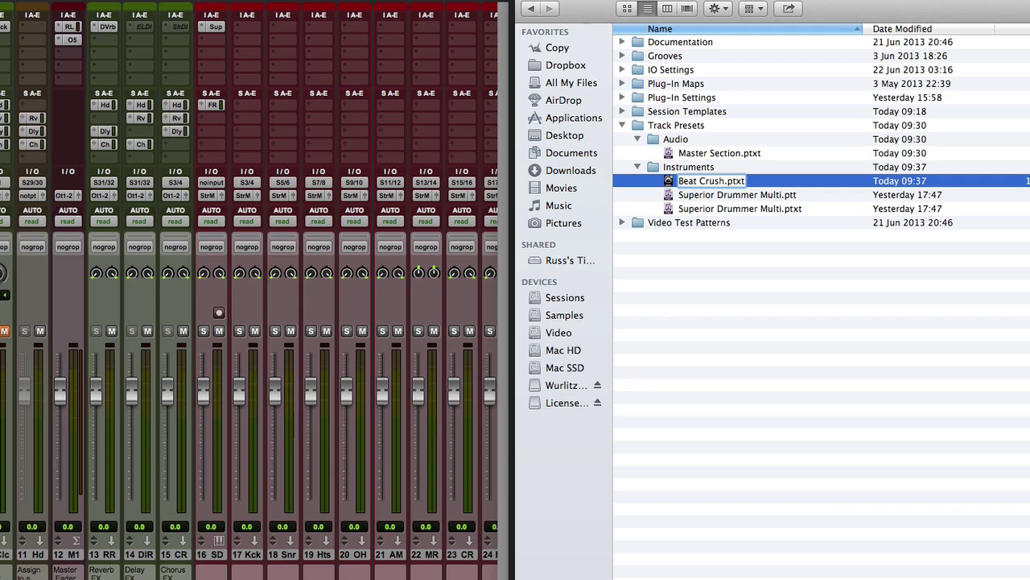
key("Return")
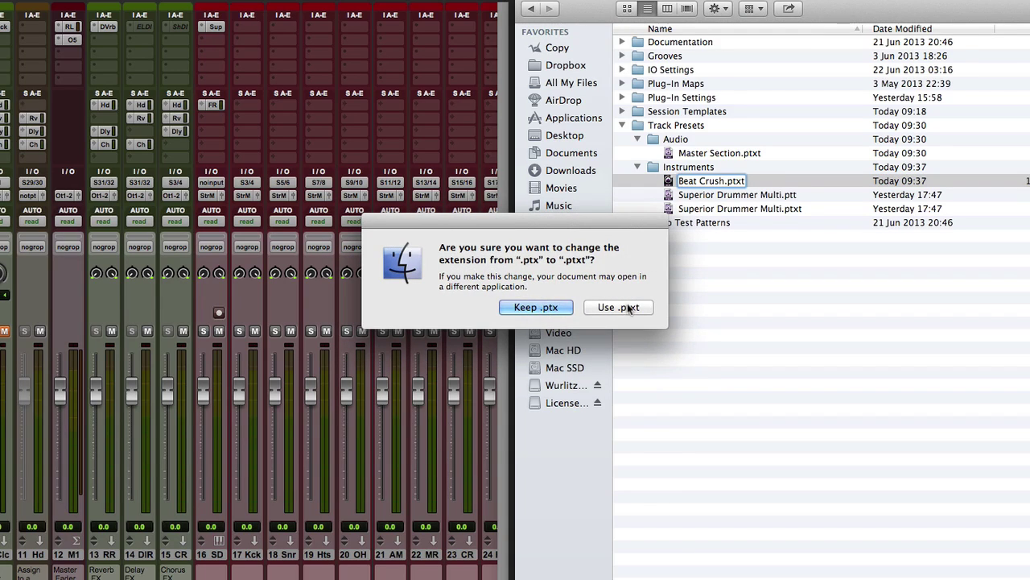
left_click(628, 307)
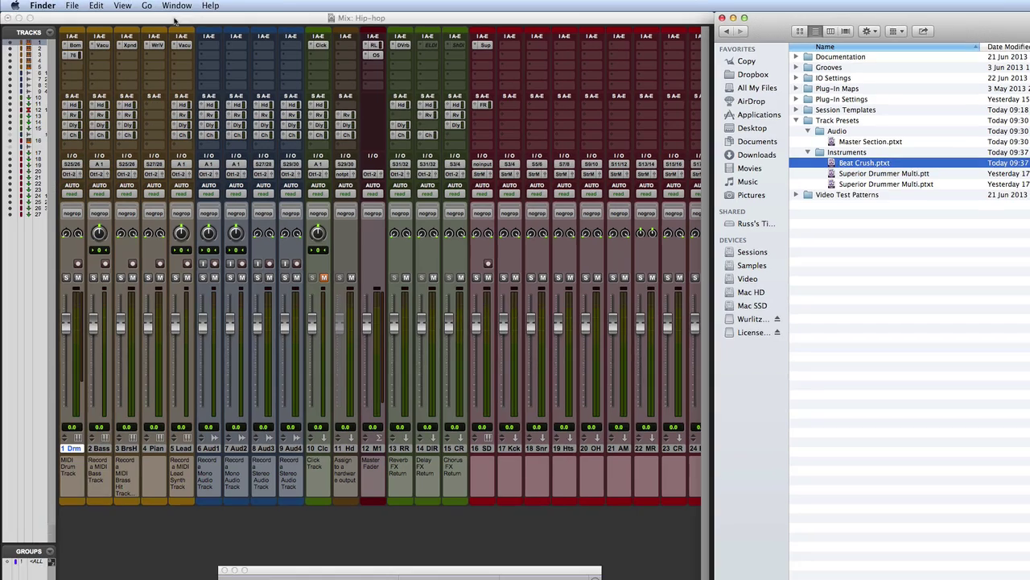
- Create a track from the Instruments 'Beat Crush' preset, producing MIDI drum track Dr1
left_click(176, 19)
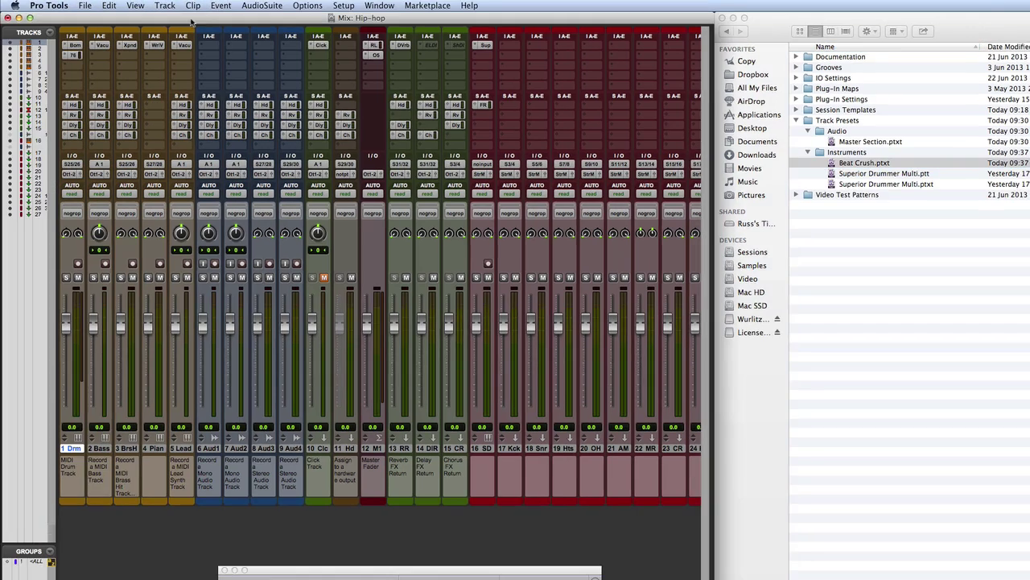
left_click(165, 5)
left_click(168, 18)
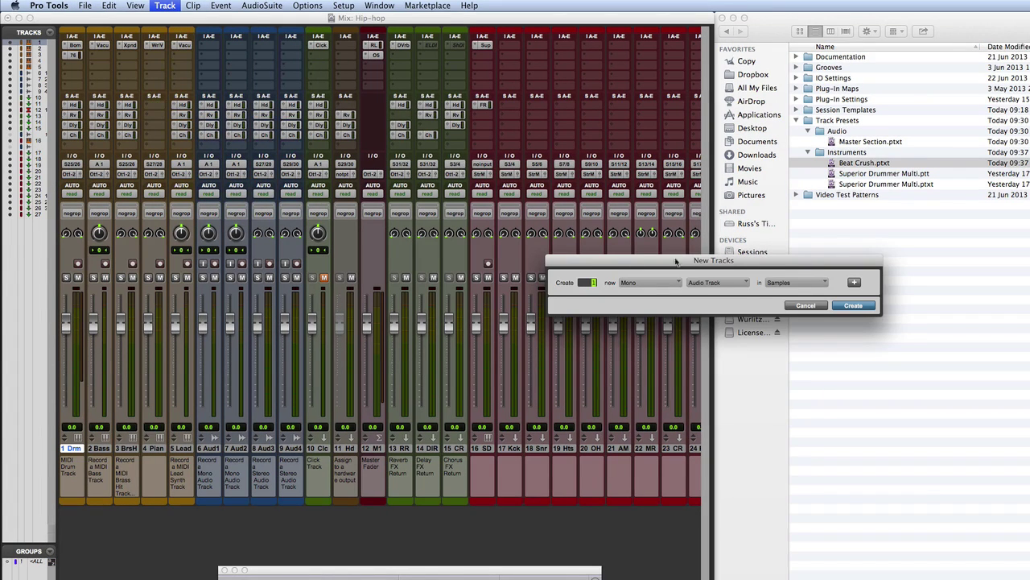
left_click(719, 283)
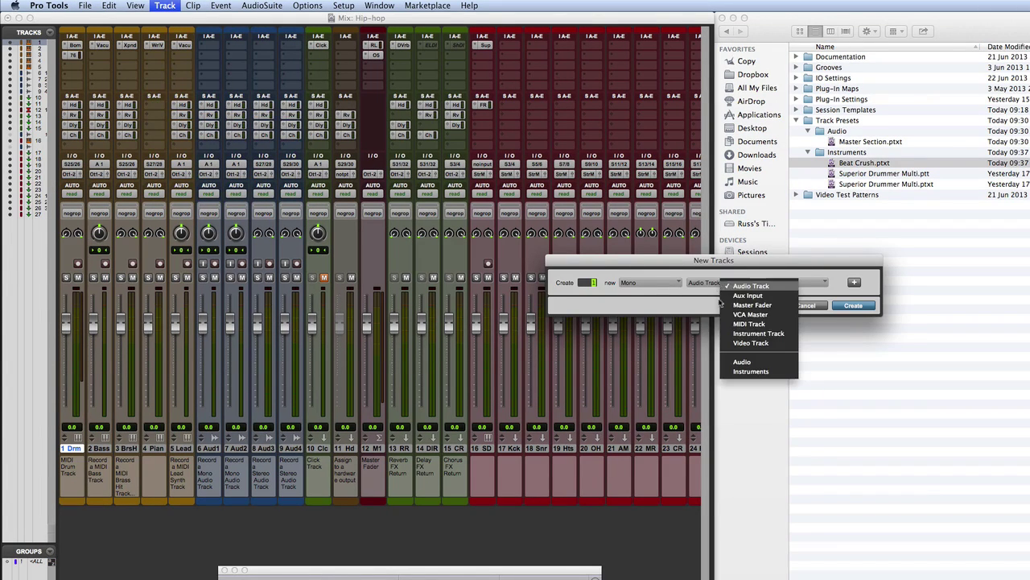
left_click(738, 377)
left_click(797, 283)
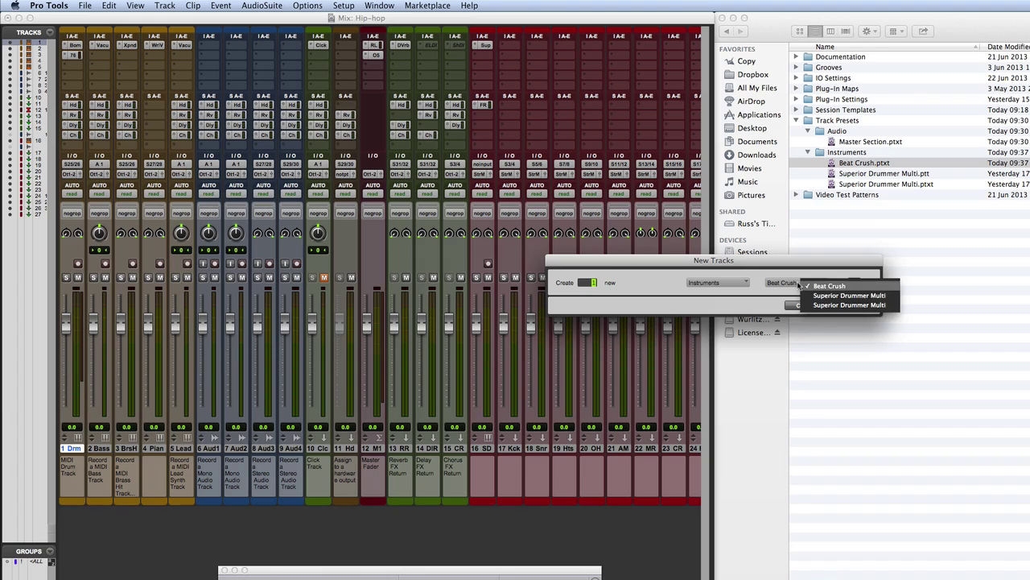
left_click(776, 302)
left_click(853, 305)
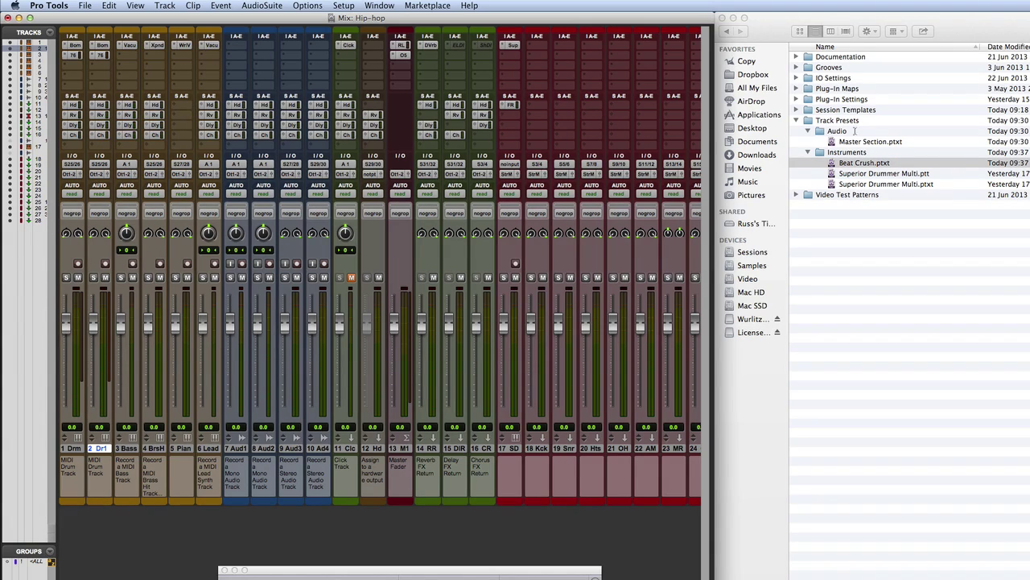
- Delete Superior Drummer Multi.ptt from the Instruments folder
left_click(880, 173)
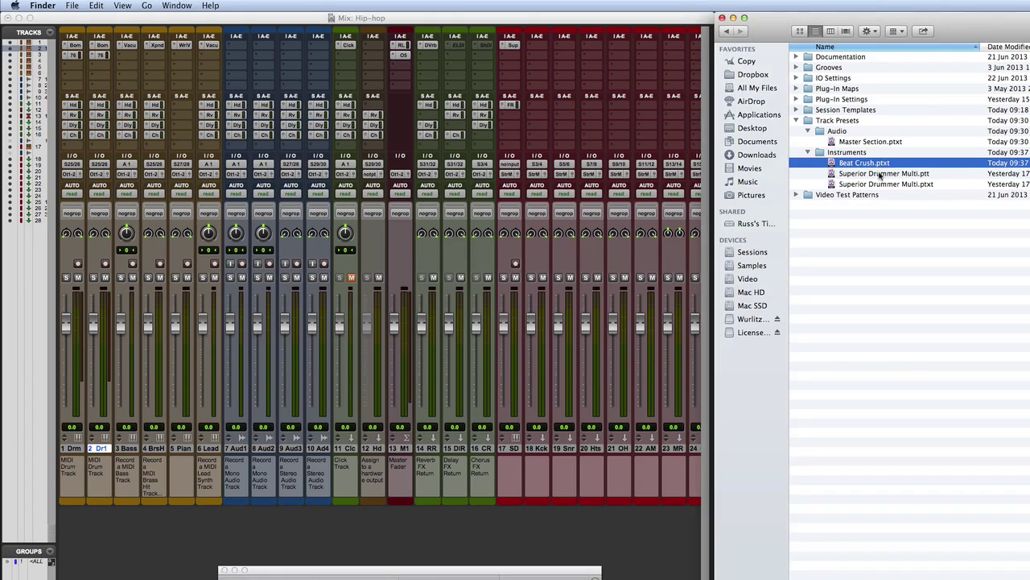
left_click(861, 175)
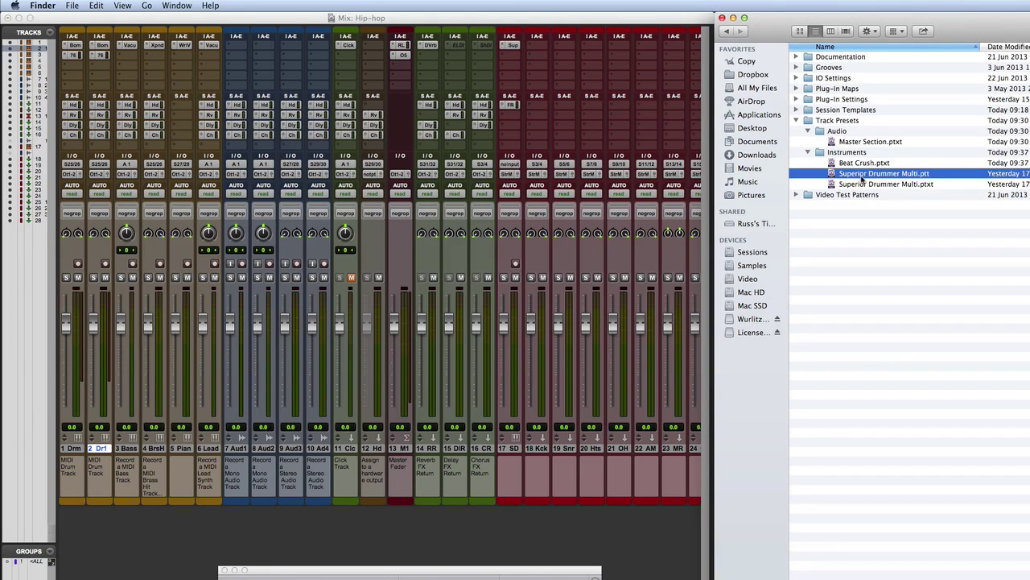
key("super+BackSpace")
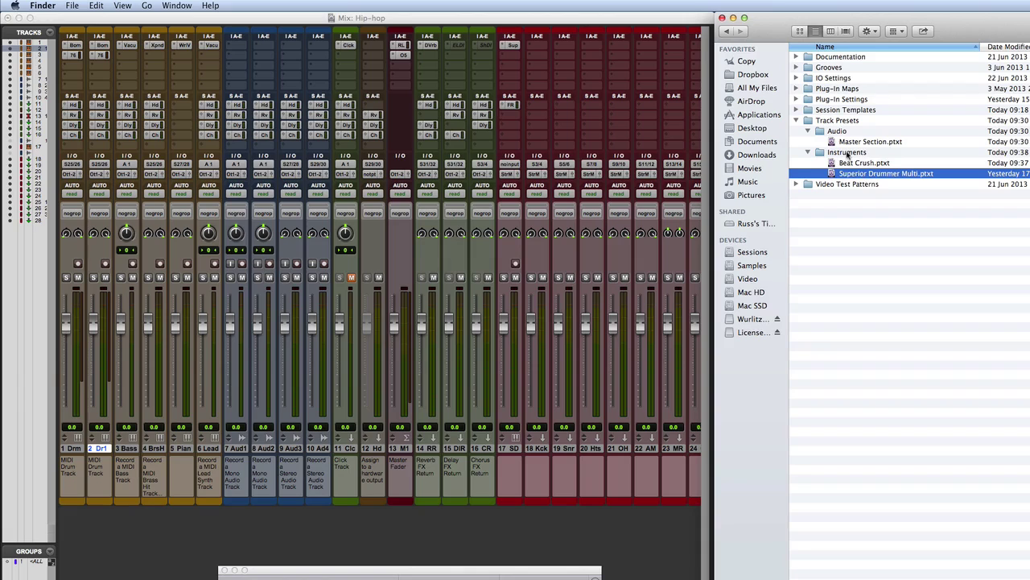
- Collapse and re-expand Track Presets to confirm Beat Crush.ptxt is listed under Instruments
left_click(668, 21)
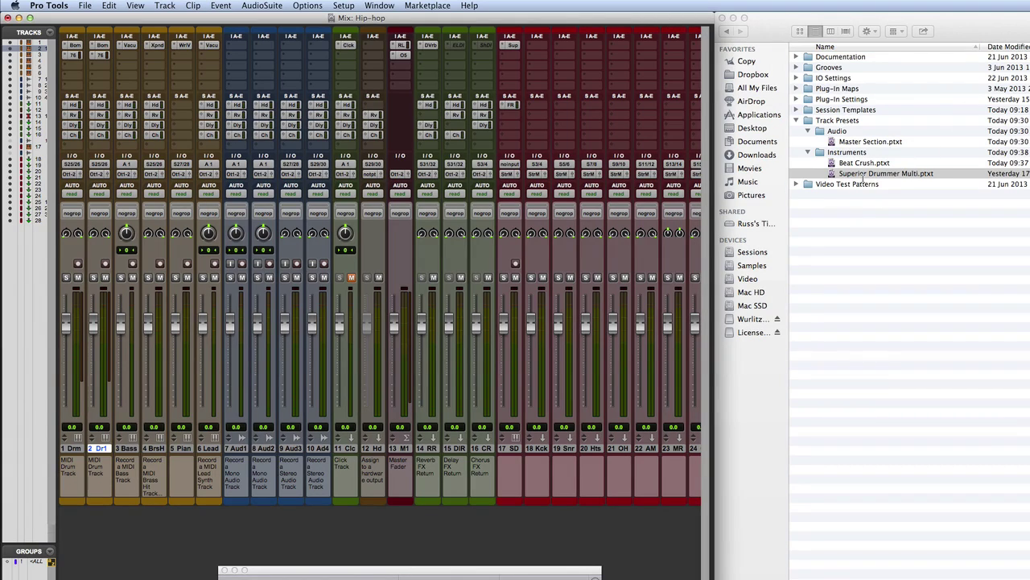
left_click(798, 120)
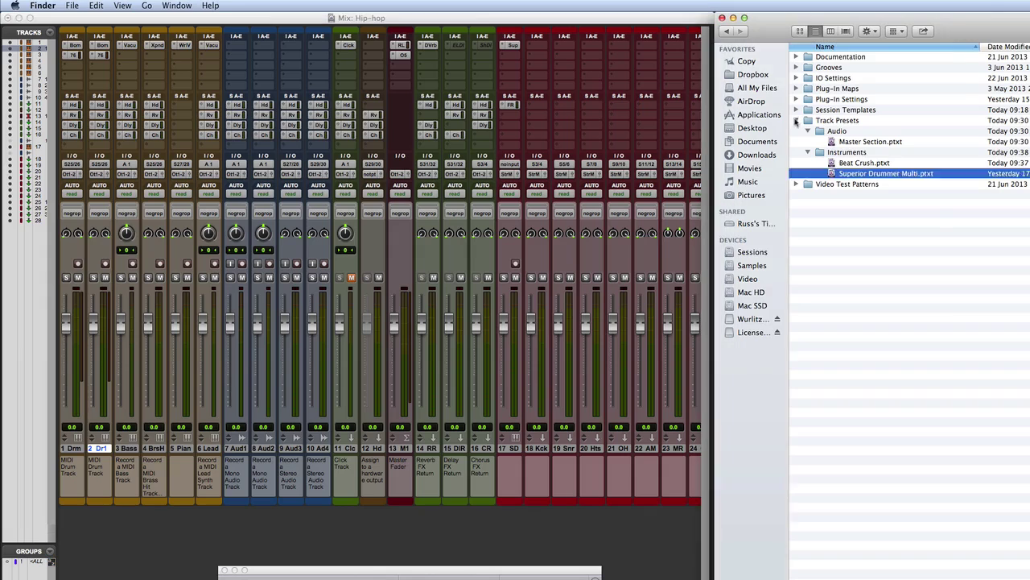
left_click(797, 120)
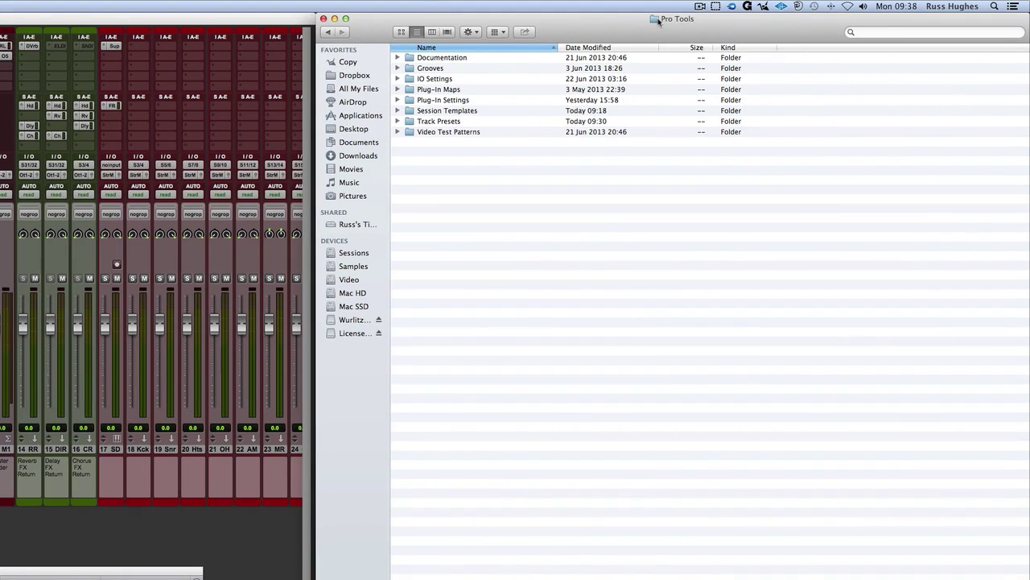
left_click(658, 21, "super")
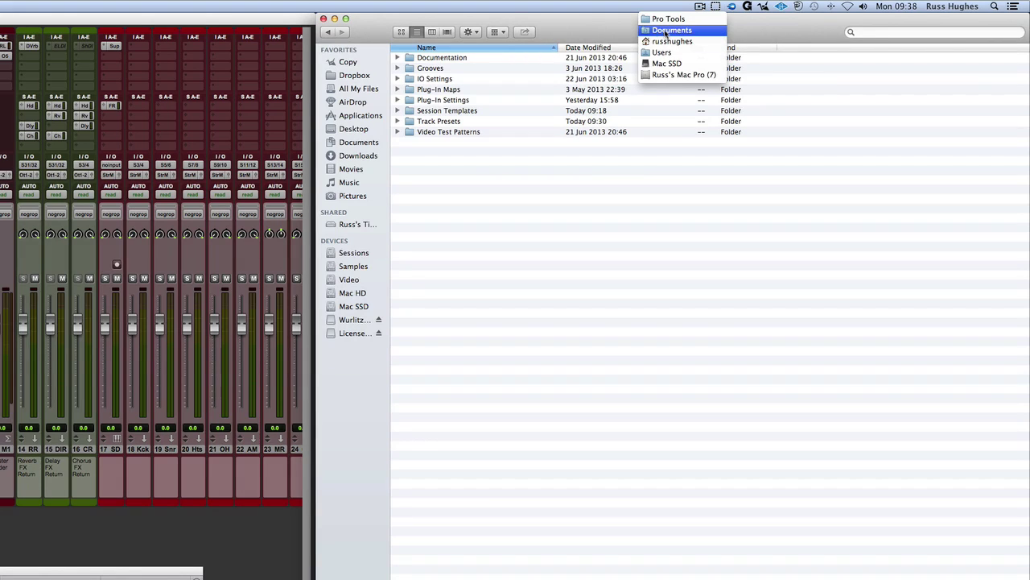
left_click(467, 168)
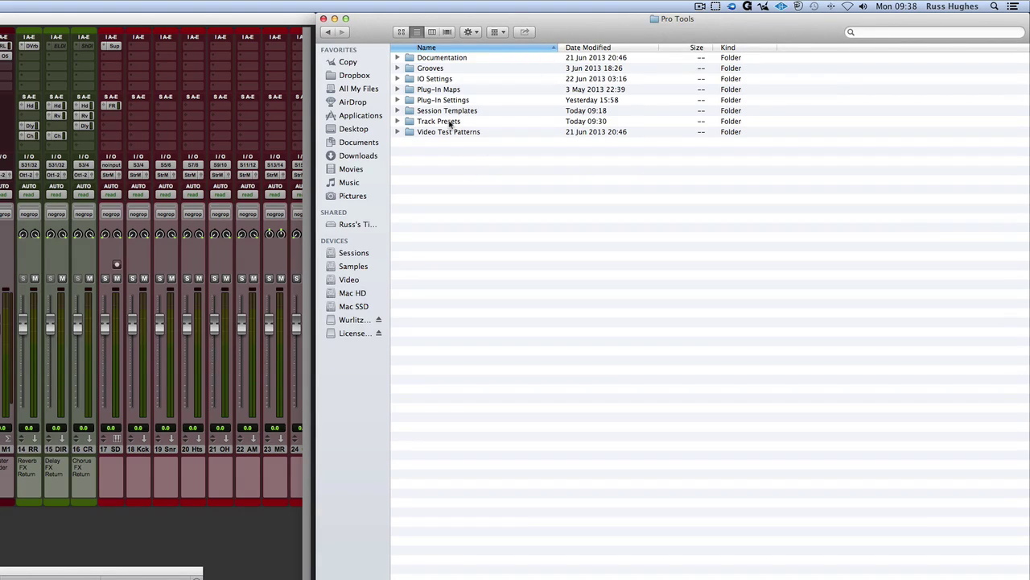
left_click(397, 121)
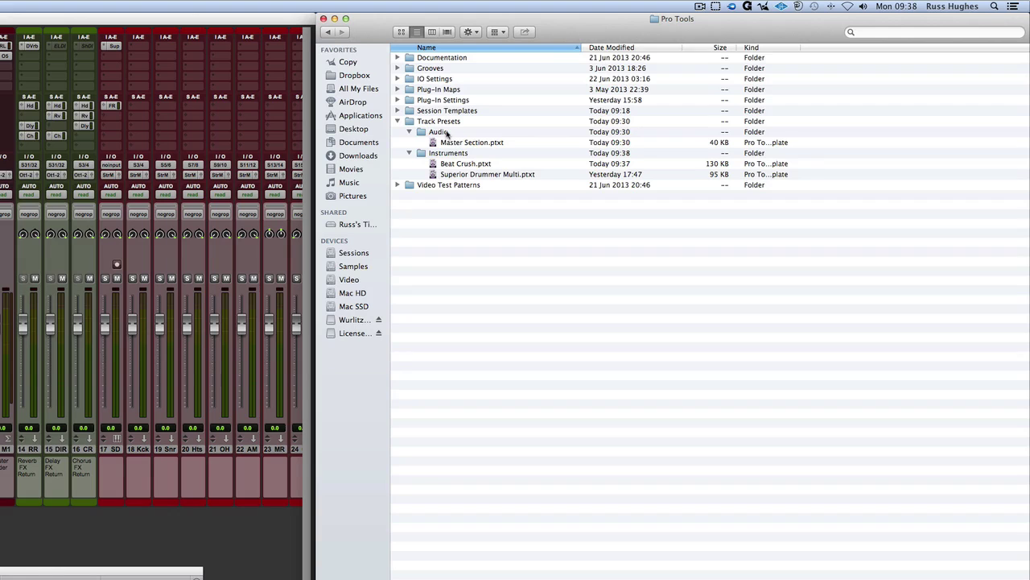